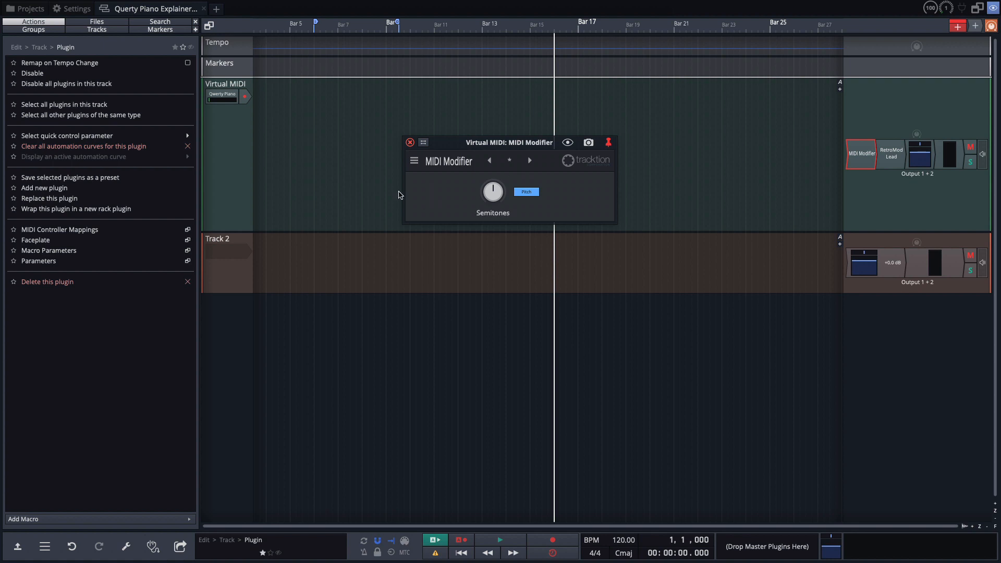
Step: Audition the RetroMod Lead synth on the Virtual MIDI track using its built-in keyboard and close its window
{"action": "double_click", "coordinate": [892, 165]}
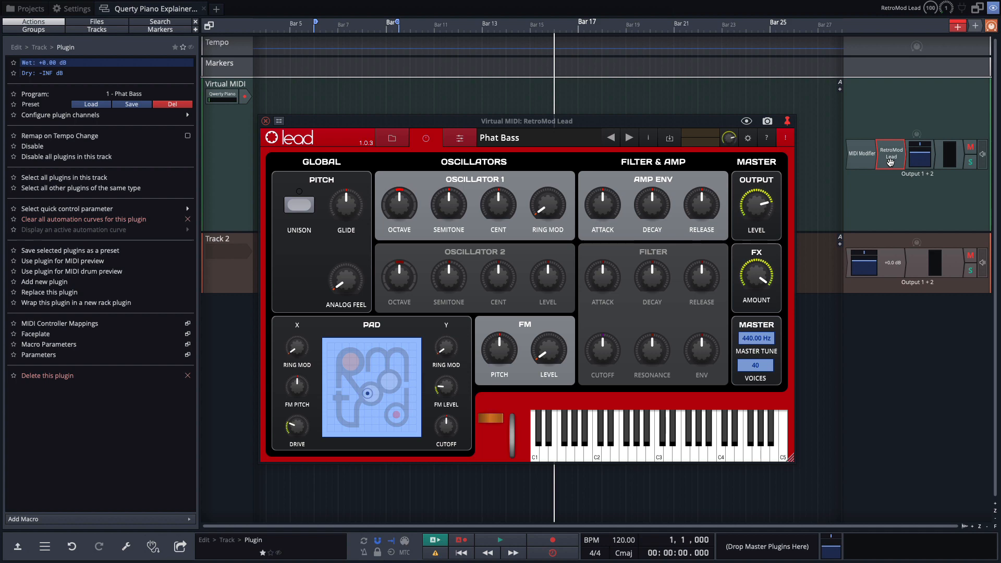
{"action": "left_click_drag", "start_coordinate": [642, 454], "coordinate": [679, 454]}
{"action": "left_click", "coordinate": [679, 454]}
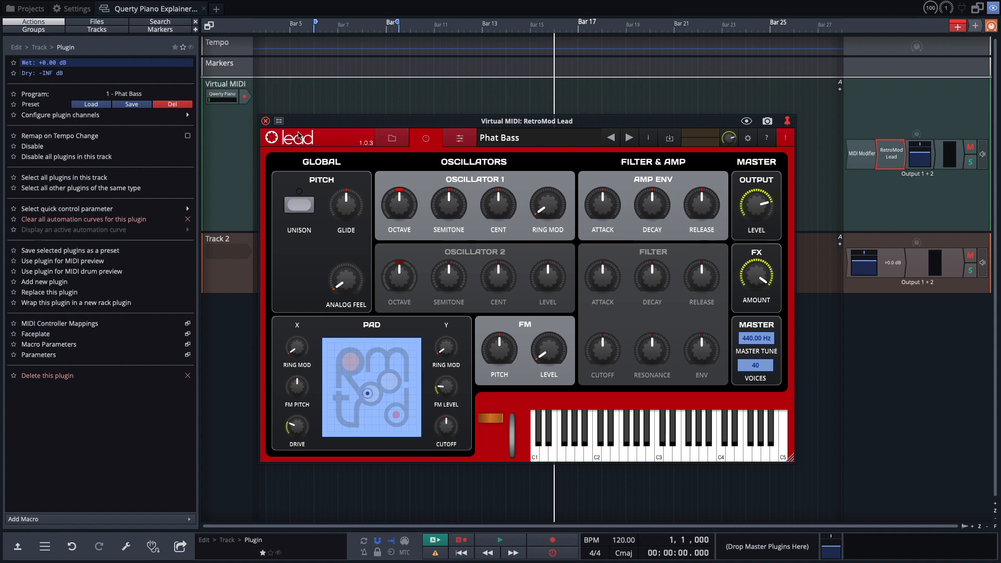
{"action": "left_click", "coordinate": [266, 123]}
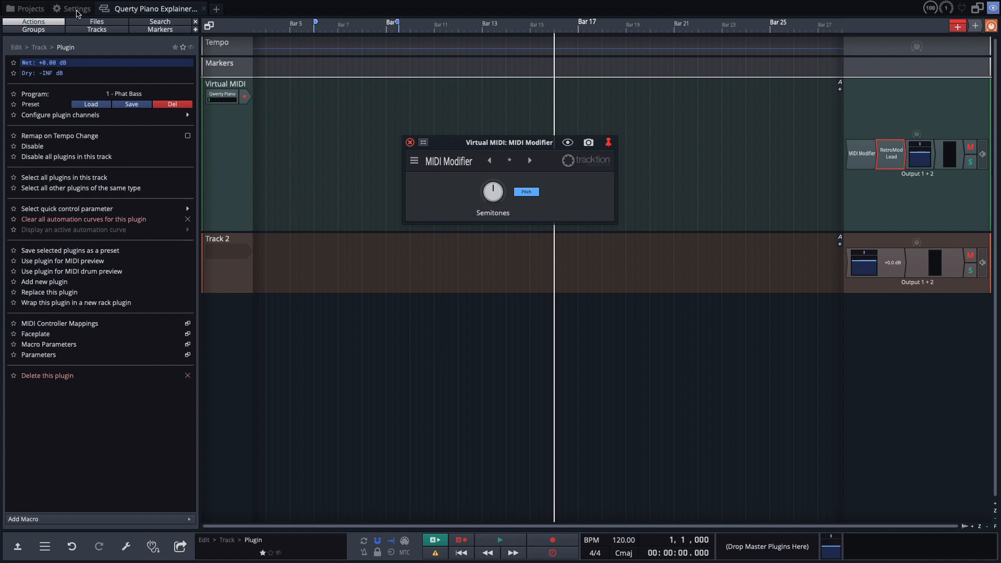
Step: Remove the Qwerty Piano virtual input from the MIDI device settings
{"action": "left_click", "coordinate": [77, 12]}
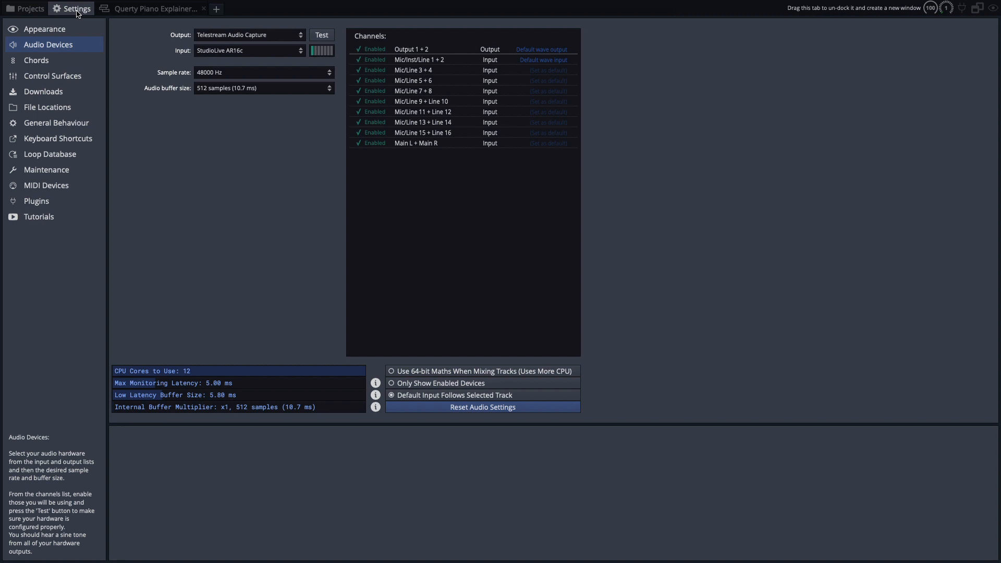
{"action": "left_click", "coordinate": [52, 188]}
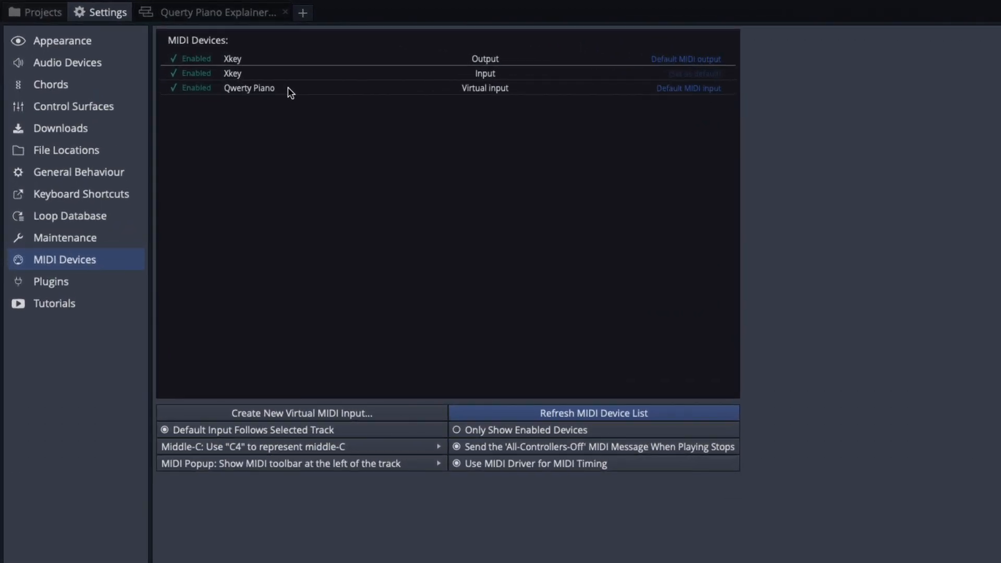
{"action": "left_click", "coordinate": [288, 88]}
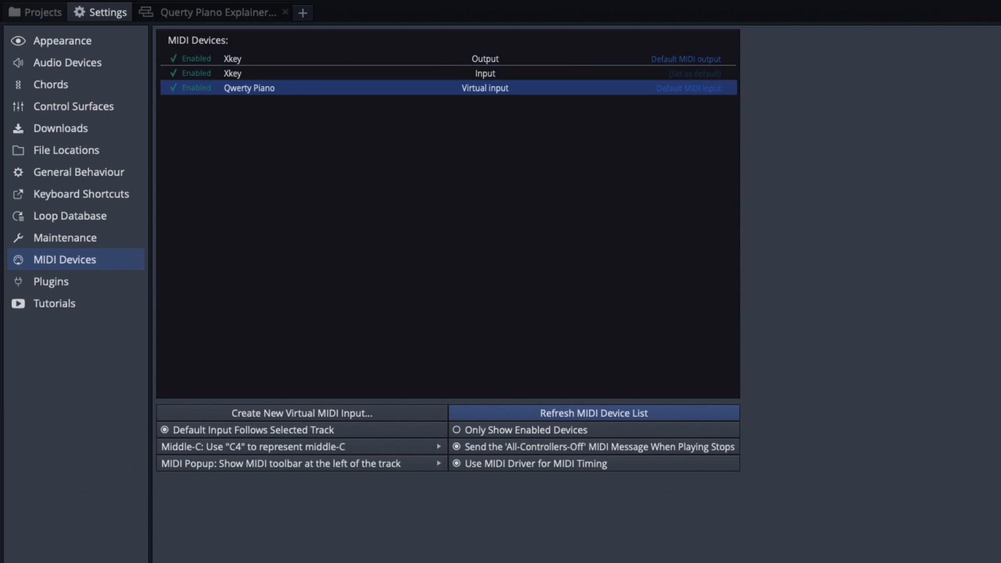
{"action": "key", "text": "Delete"}
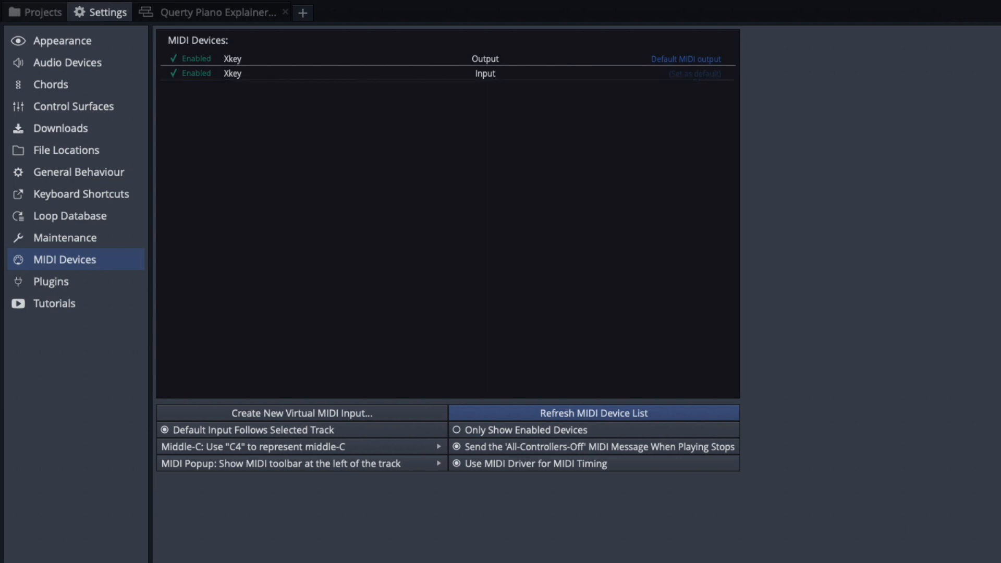
Step: Create a new virtual MIDI input named Qwerty Piano
{"action": "left_click", "coordinate": [297, 417]}
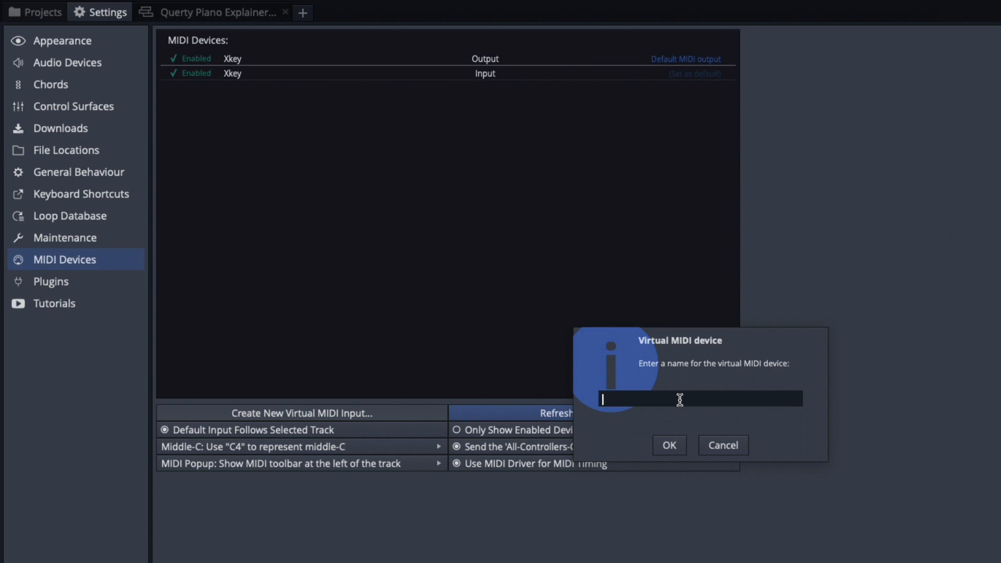
{"action": "type", "text": "Qwerty Piano"}
{"action": "left_click", "coordinate": [665, 447]}
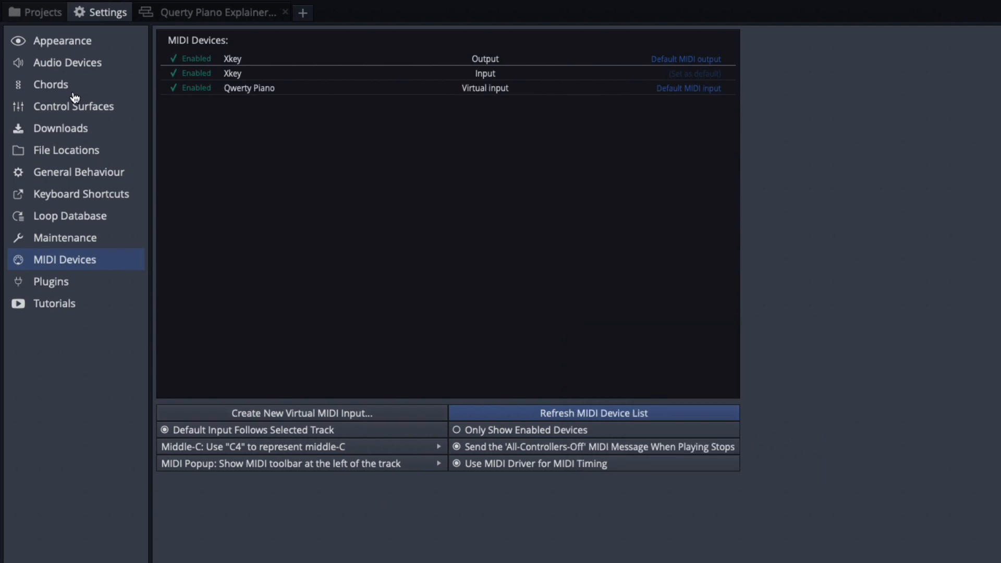
Step: Return to the Querty Piano Explainer edit and assign Qwerty Piano as the input of the Virtual MIDI track
{"action": "left_click", "coordinate": [205, 14]}
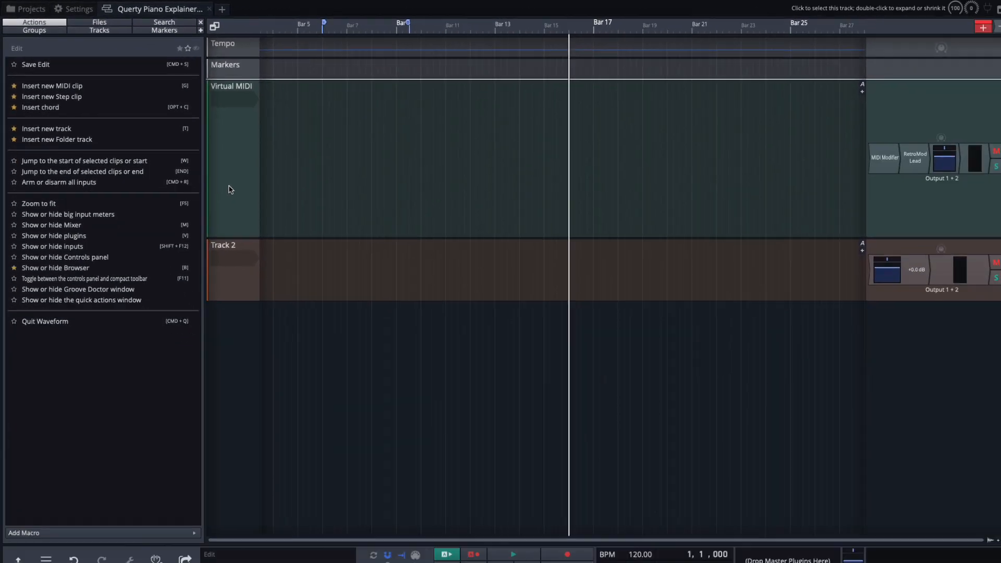
{"action": "left_click", "coordinate": [228, 102]}
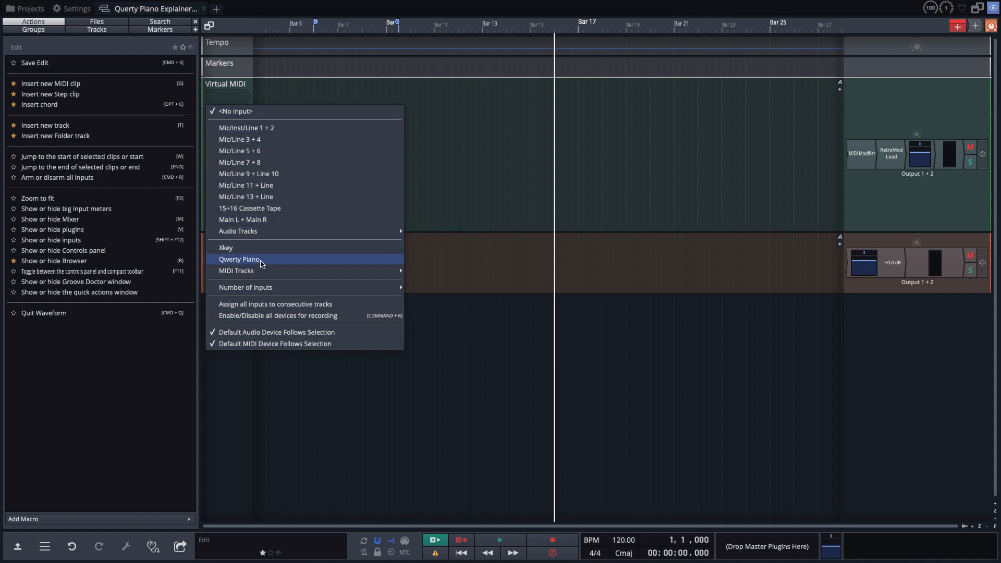
{"action": "left_click", "coordinate": [261, 260]}
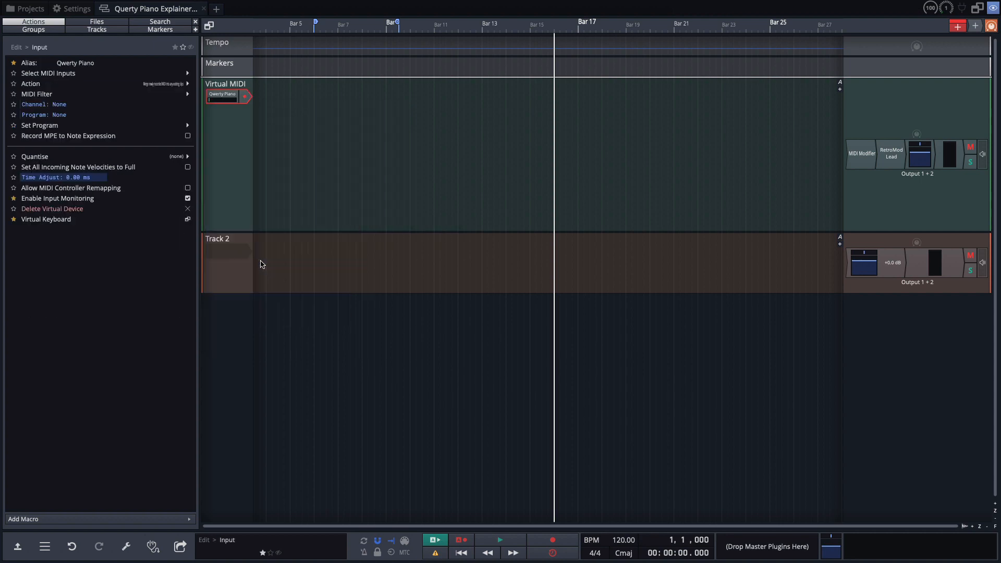
Step: Show the full controls area for the Qwerty Piano input and play the natural notes with the computer keyboard's home row
{"action": "left_click", "coordinate": [19, 548]}
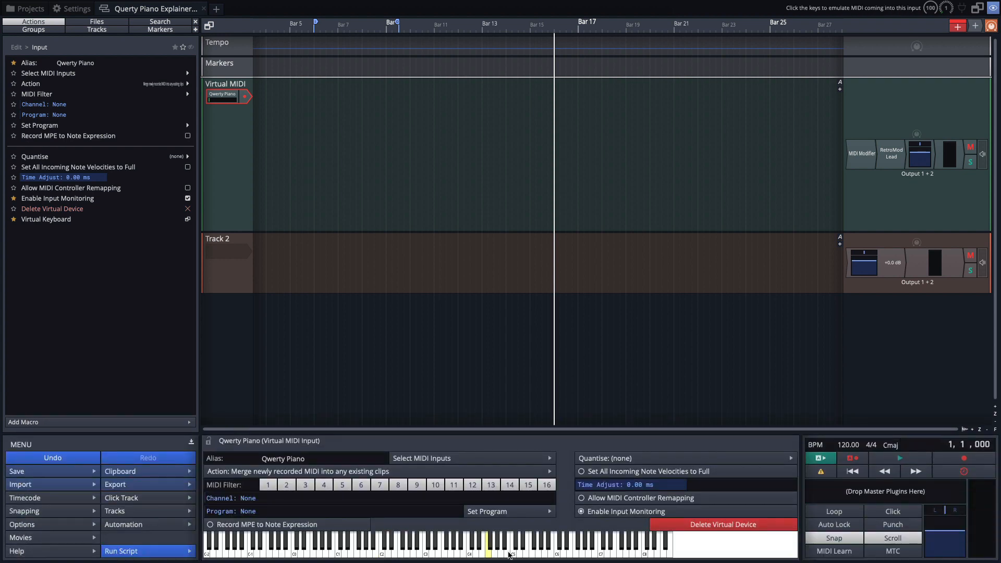
{"action": "left_click", "coordinate": [446, 555]}
{"action": "key", "text": "a"}
{"action": "key", "text": "a"}
{"action": "key", "text": "a"}
{"action": "key", "text": "comma"}
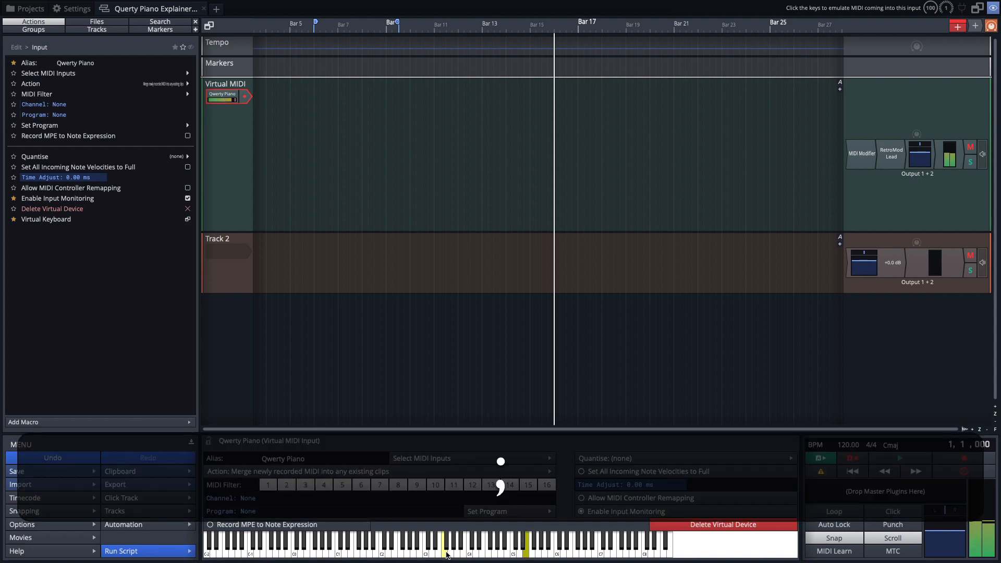
{"action": "key", "text": "d"}
{"action": "key", "text": "f"}
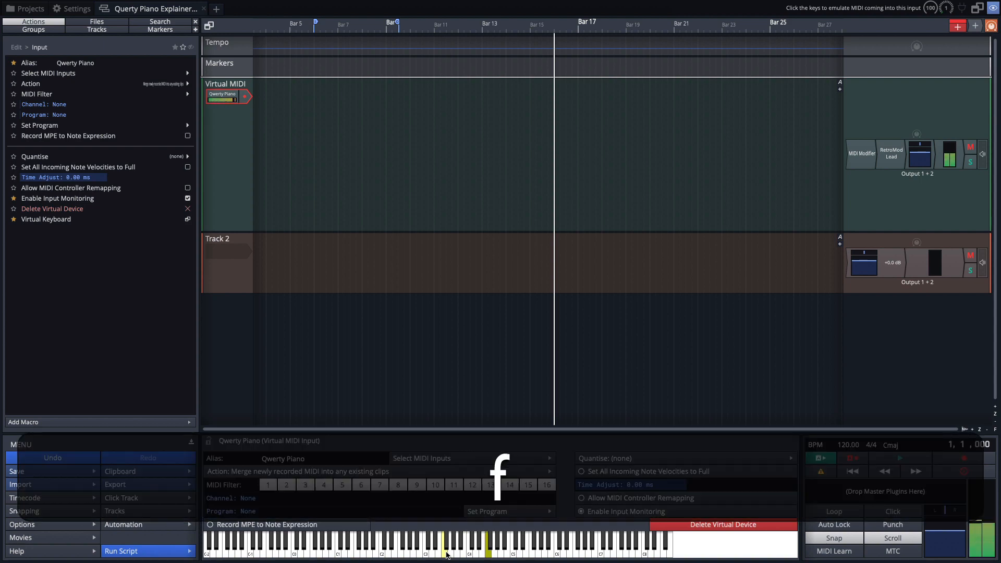
{"action": "key", "text": "g"}
{"action": "key", "text": "h"}
{"action": "key", "text": "j"}
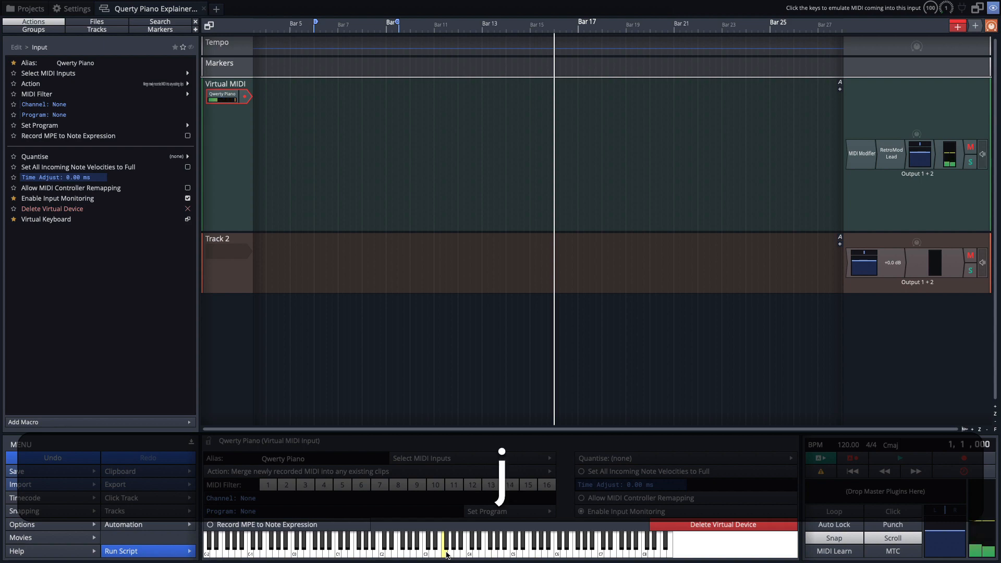
{"action": "key", "text": "k"}
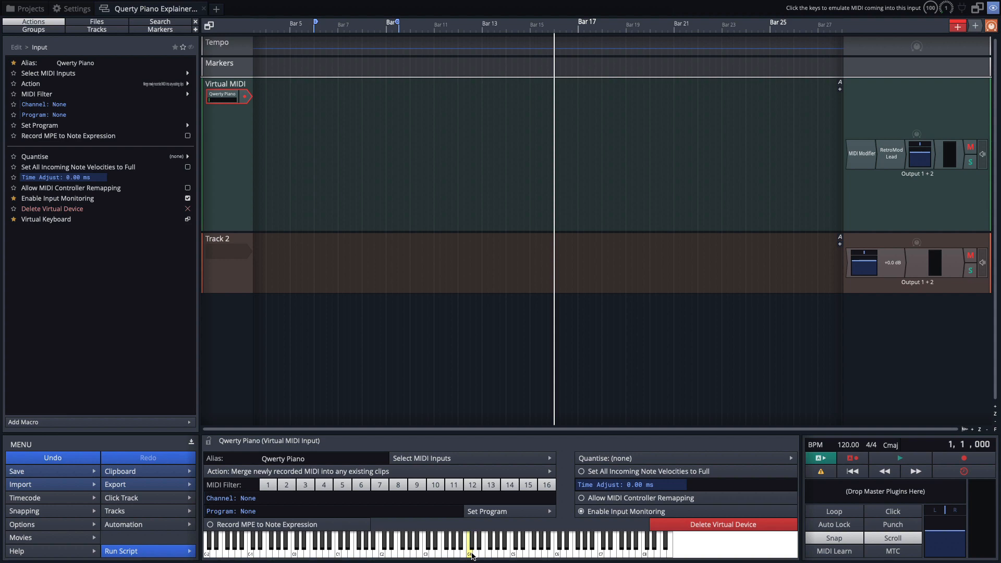
Step: Play the five sharp notes of the octave with the computer keyboard's upper letter row
{"action": "key", "text": "w"}
{"action": "key", "text": "e"}
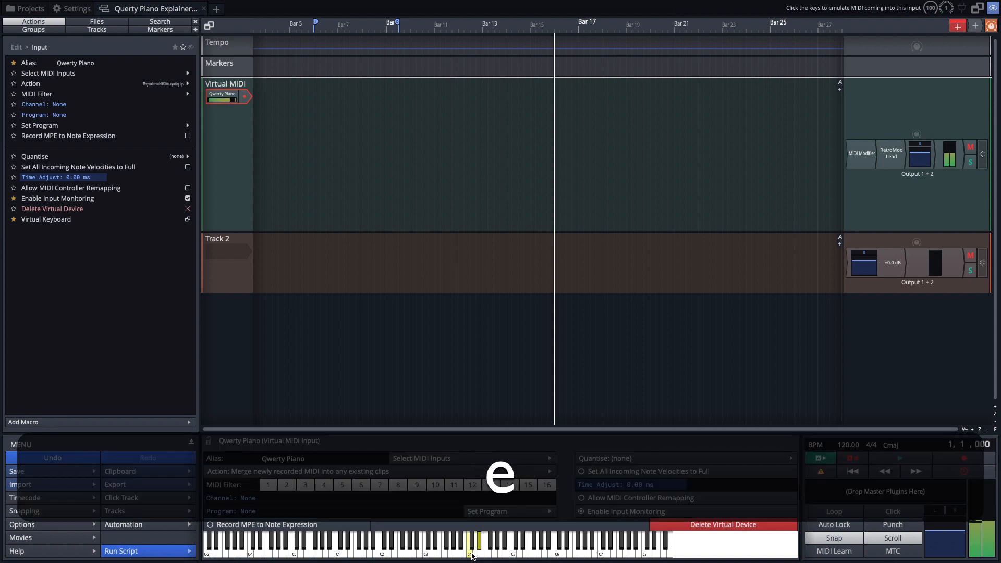
{"action": "key", "text": "t"}
{"action": "key", "text": "y"}
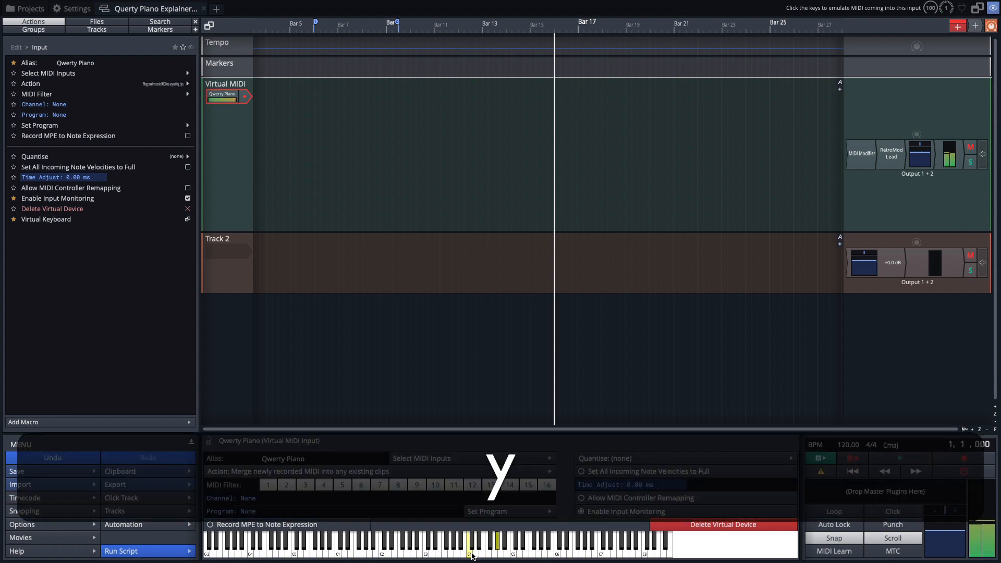
{"action": "key", "text": "u"}
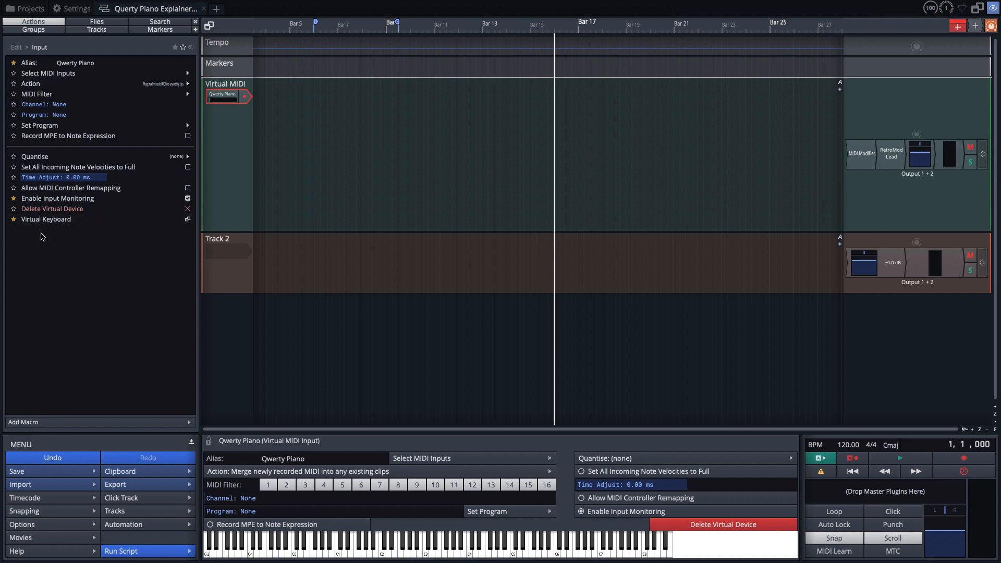
Step: Open the Qwerty Piano input's floating Virtual Keyboard and play a few notes on it from the computer keyboard
{"action": "left_click", "coordinate": [54, 224]}
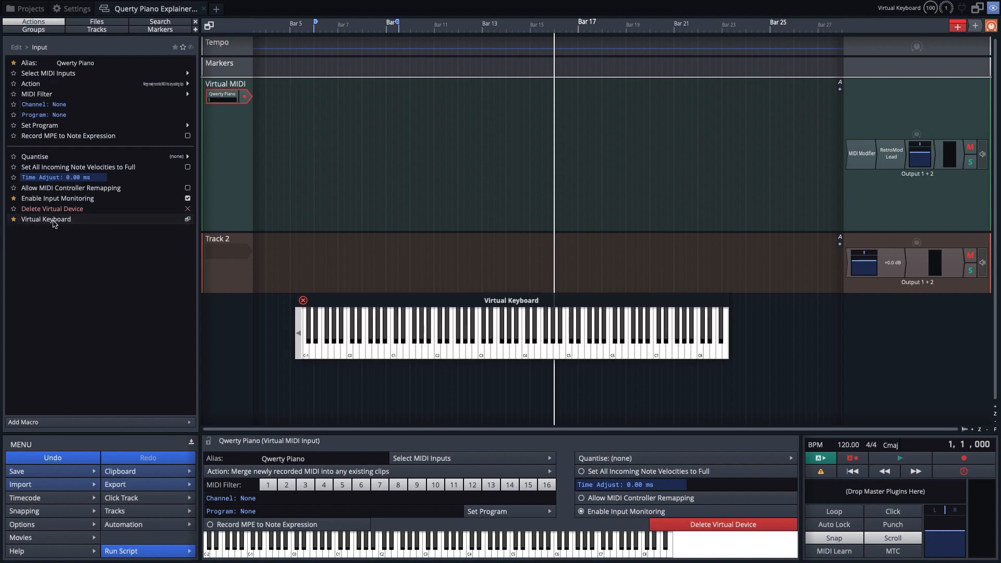
{"action": "left_click_drag", "start_coordinate": [491, 302], "coordinate": [447, 319]}
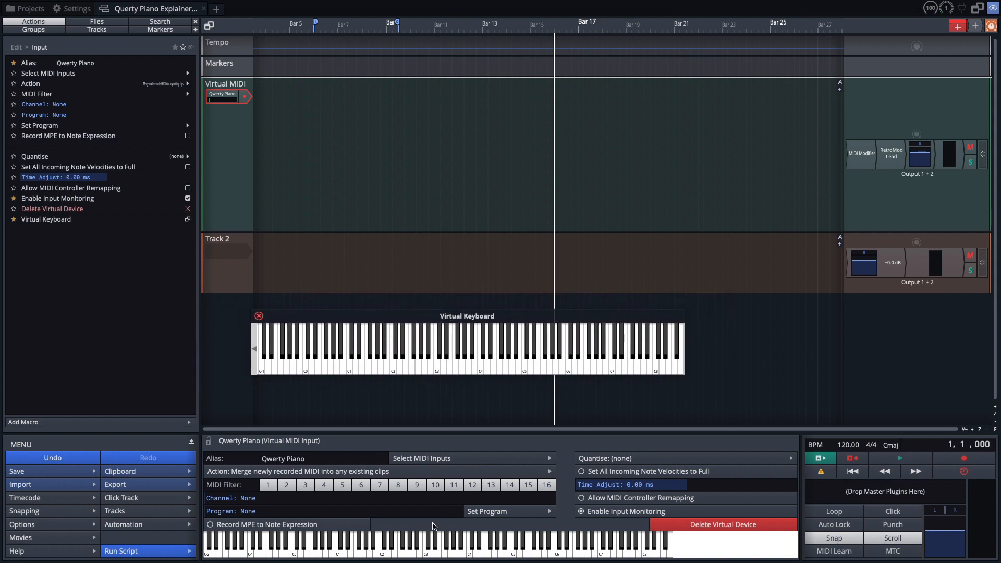
{"action": "left_click", "coordinate": [439, 359]}
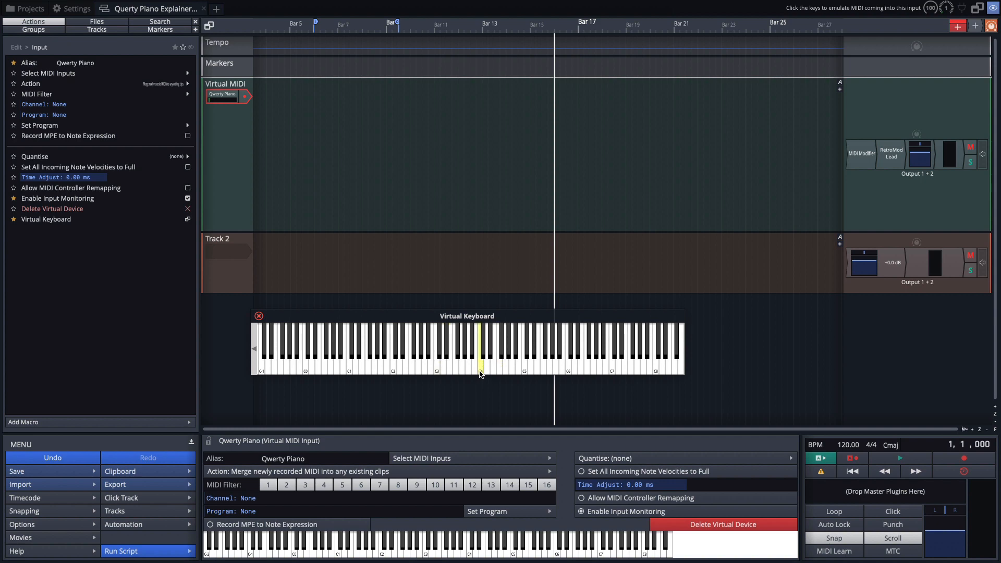
{"action": "key", "text": "a"}
{"action": "key", "text": "d"}
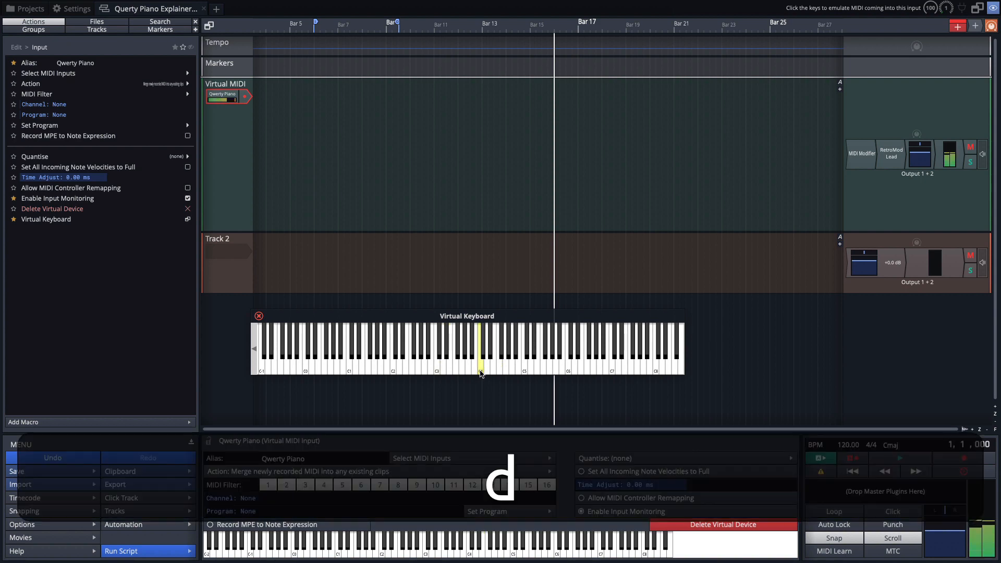
{"action": "key", "text": "f"}
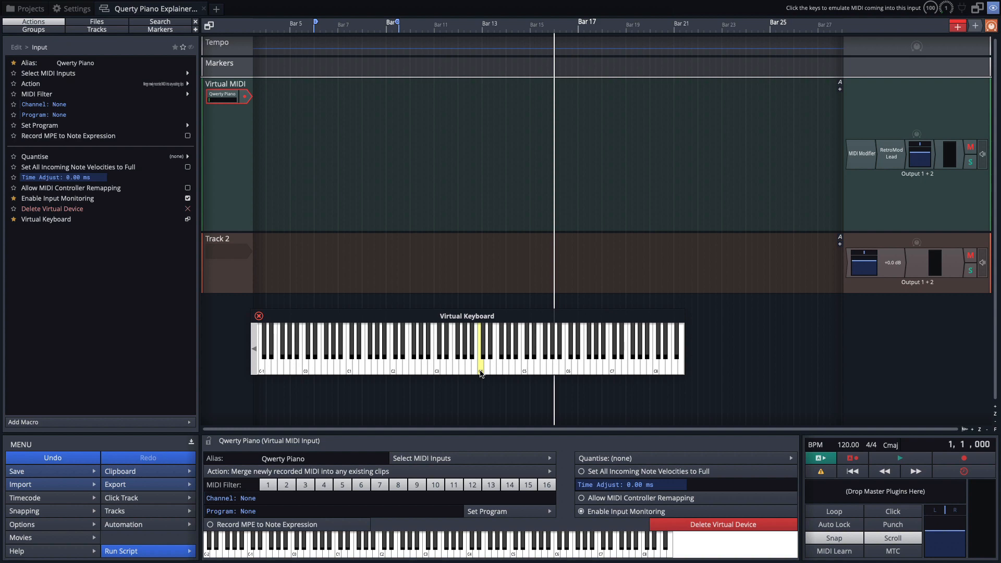
Step: Play the lowest note, its octave and the highest notes of the home row to test the virtual keyboard's range
{"action": "key", "text": "a"}
{"action": "key", "text": "k"}
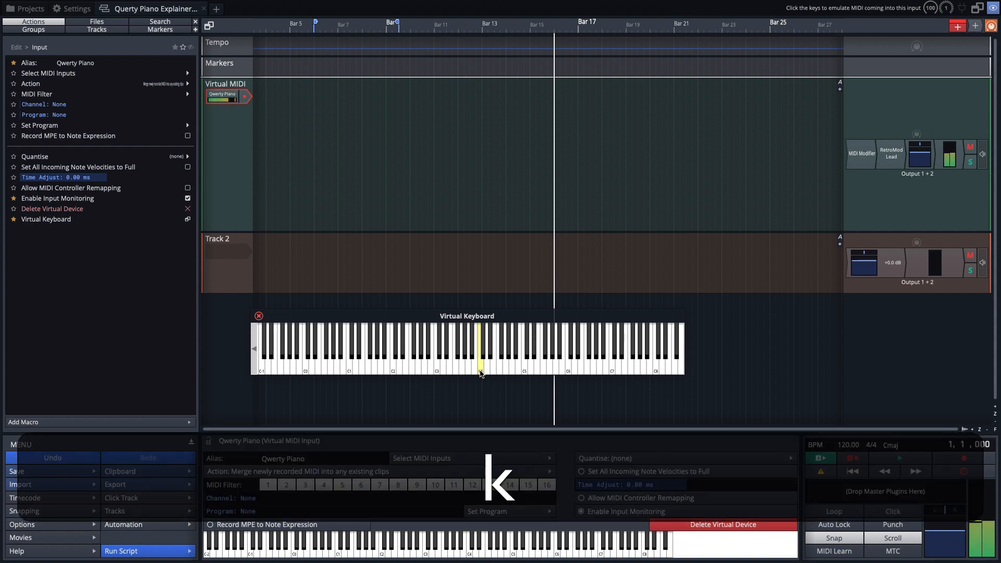
{"action": "key", "text": "a"}
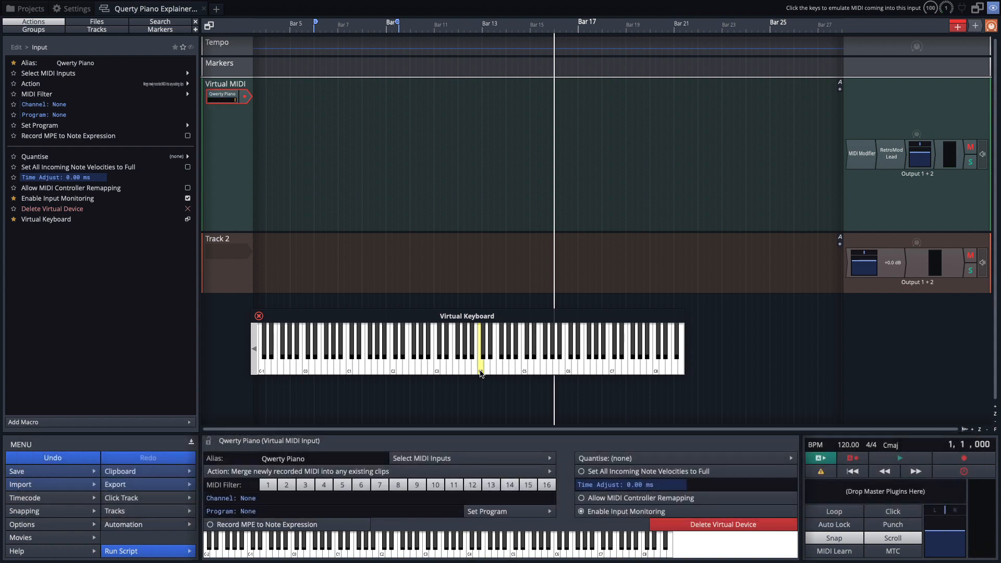
{"action": "key", "text": "semicolon"}
{"action": "key", "text": "semicolon"}
{"action": "key", "text": "l"}
{"action": "key", "text": "semicolon"}
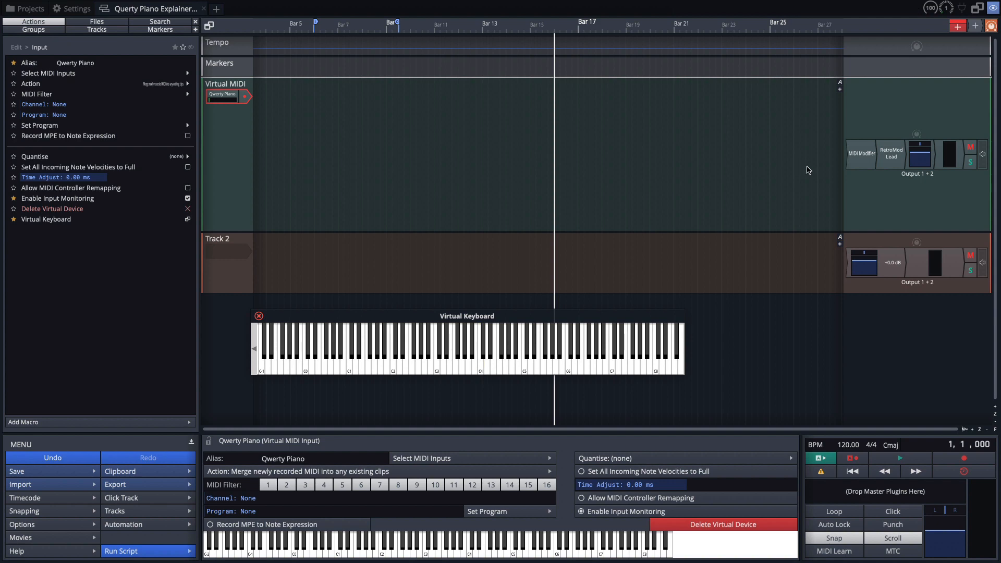
Step: Open the MIDI Modifier plugin on the Virtual MIDI track and delete it from the plugin chain
{"action": "double_click", "coordinate": [863, 157]}
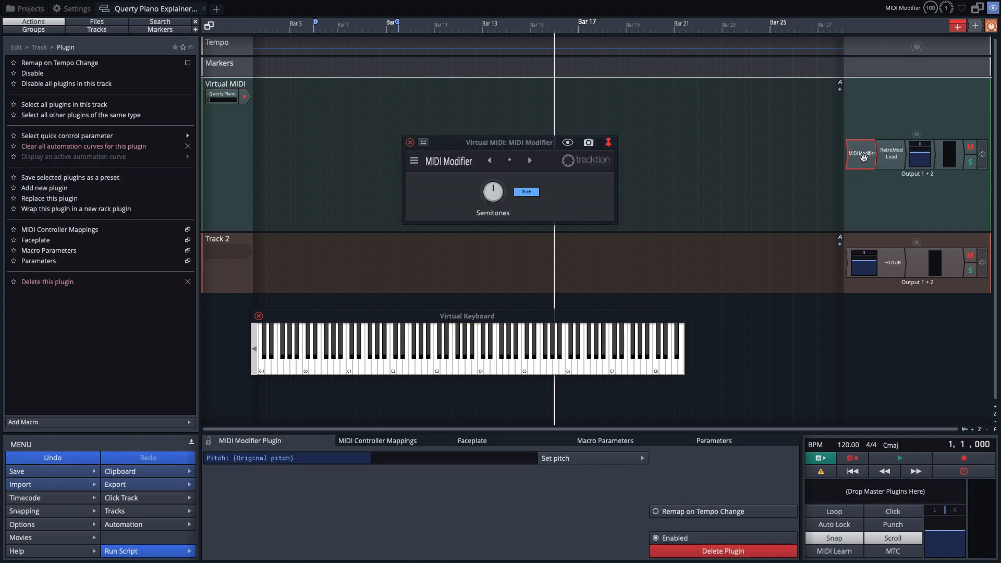
{"action": "left_click_drag", "start_coordinate": [482, 148], "coordinate": [505, 167]}
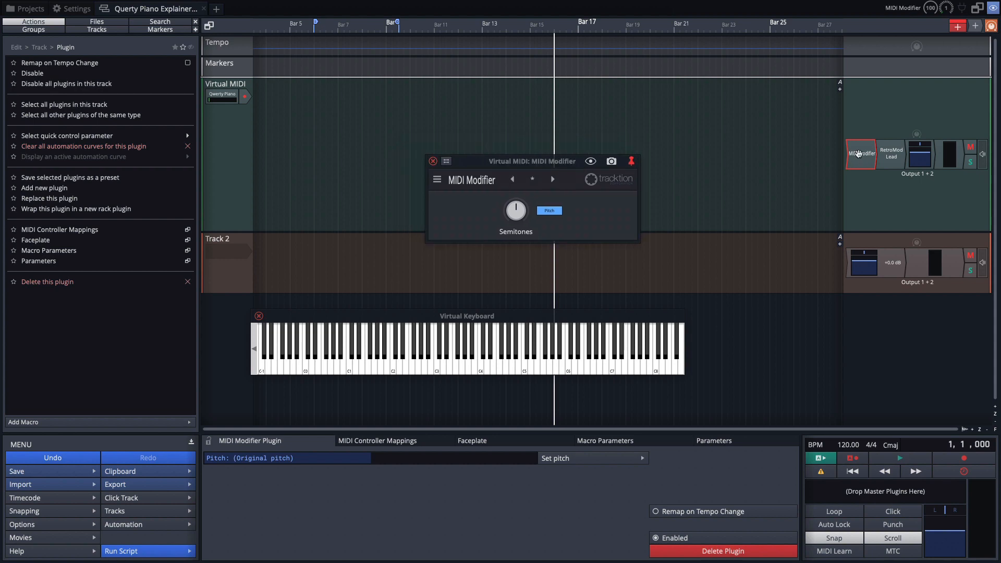
{"action": "key", "text": "BackSpace"}
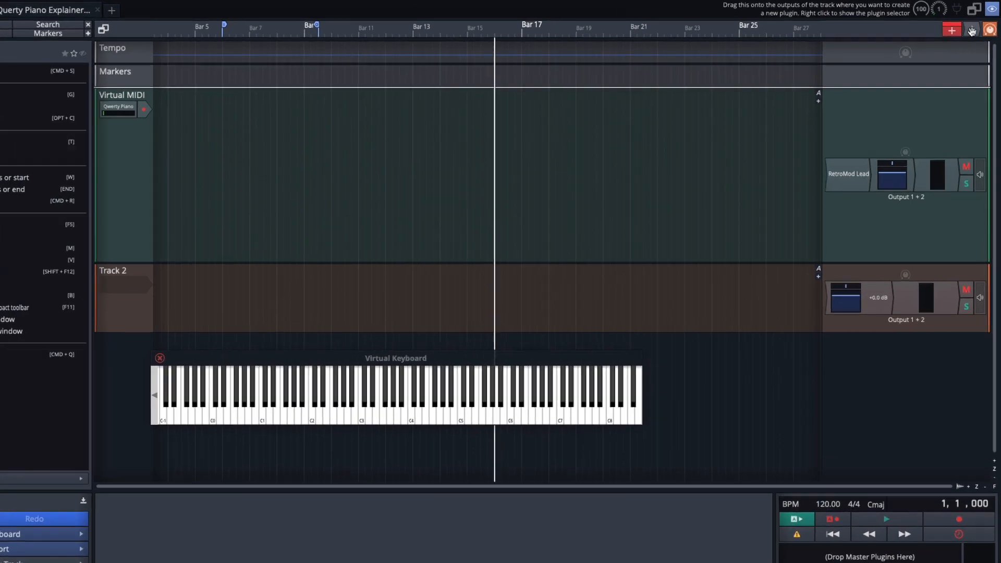
Step: Insert Waveform's MIDI Modifier effect before the RetroMod Lead synth on the Virtual MIDI track
{"action": "mouse_move", "coordinate": [972, 29]}
{"action": "left_mouse_down"}
{"action": "mouse_move", "coordinate": [972, 55]}
{"action": "mouse_move", "coordinate": [848, 158]}
{"action": "left_mouse_up"}
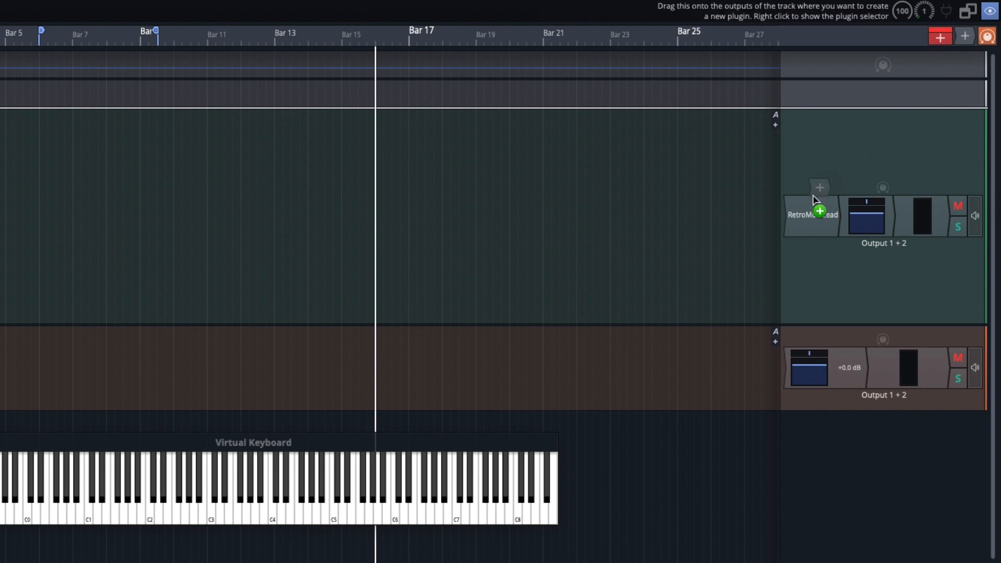
{"action": "left_click_drag", "start_coordinate": [812, 195], "coordinate": [789, 218]}
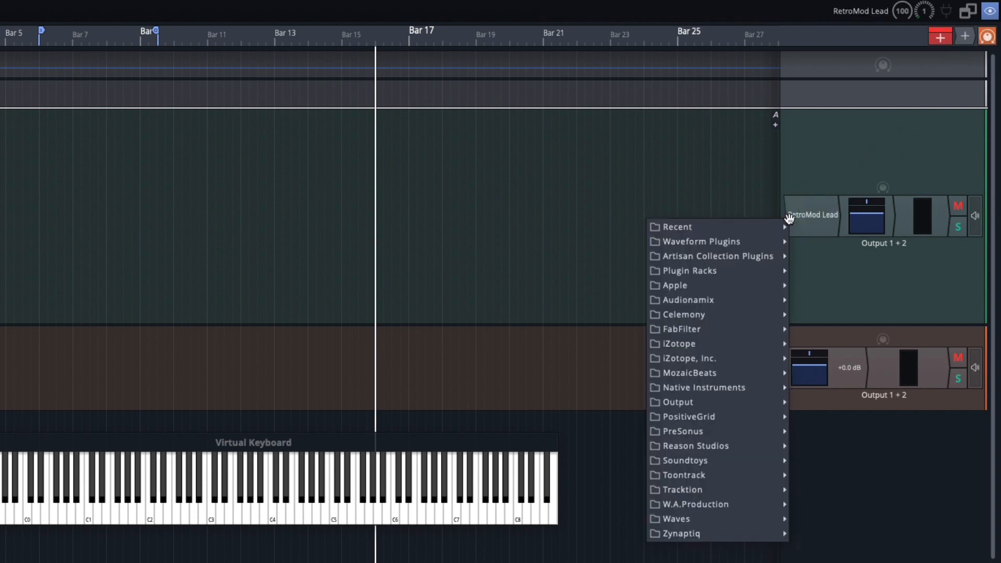
{"action": "mouse_move", "coordinate": [762, 245]}
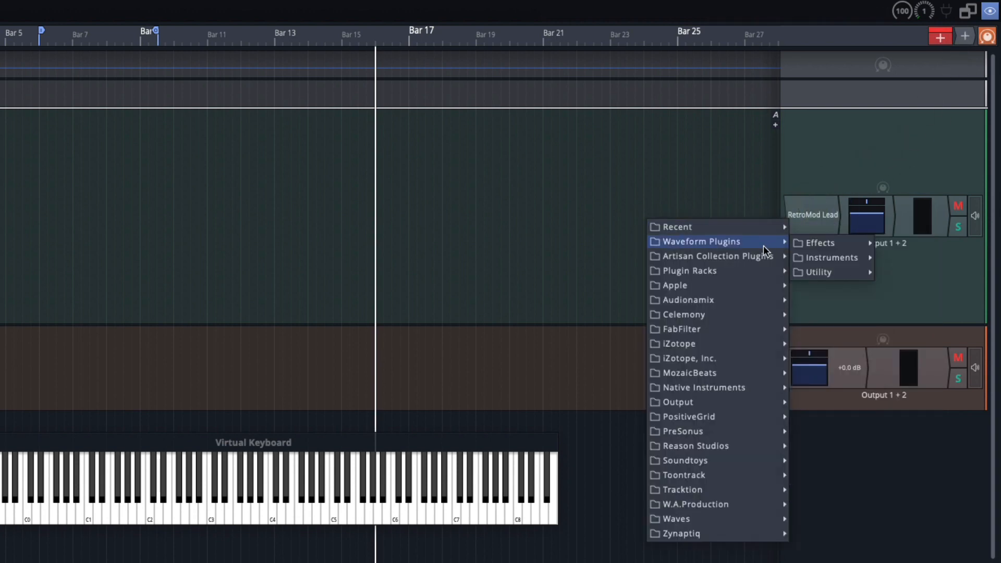
{"action": "mouse_move", "coordinate": [806, 248]}
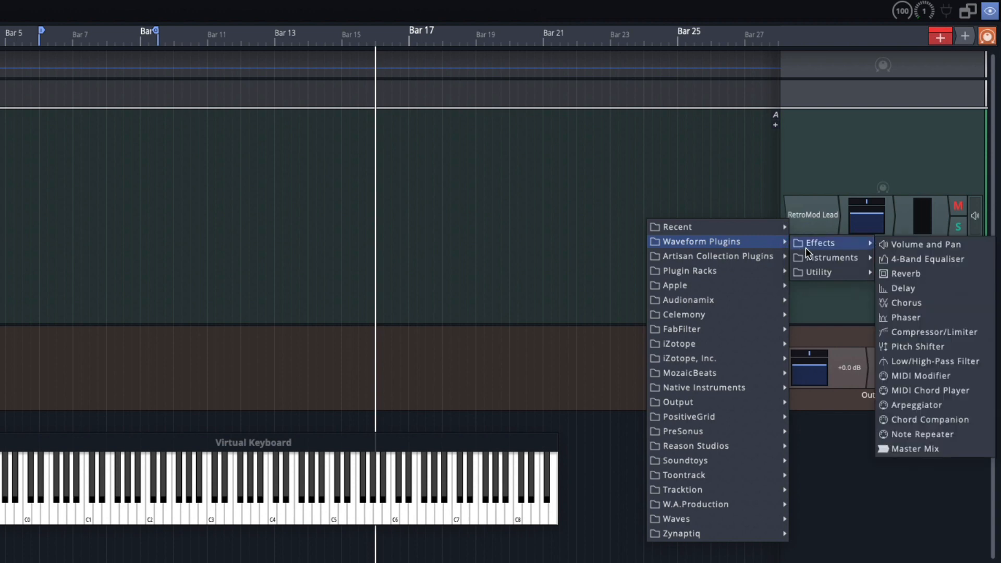
{"action": "left_click", "coordinate": [893, 380]}
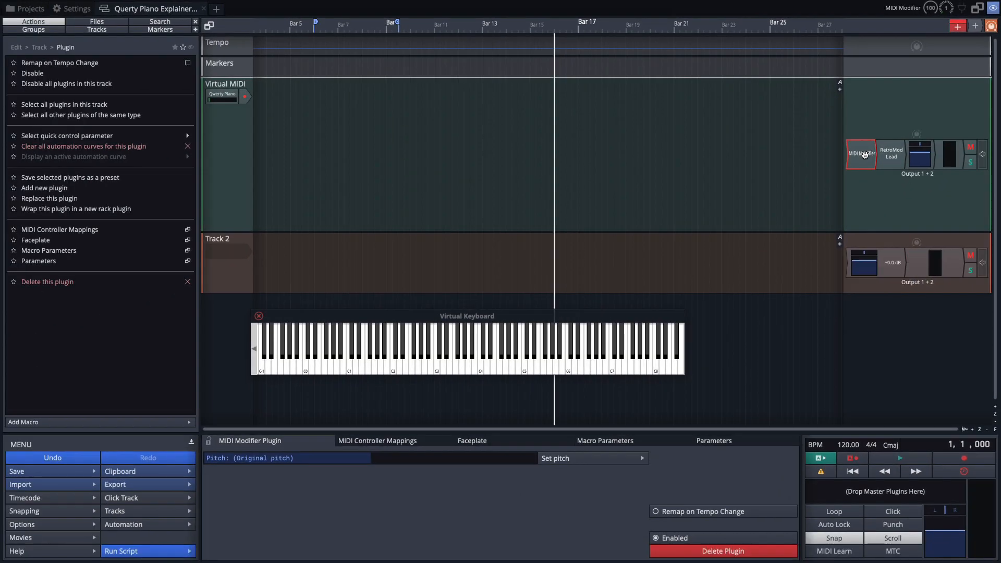
Step: Open the MIDI Modifier's window, place it over the arrangement above the virtual keyboard and review its pitch options
{"action": "double_click", "coordinate": [865, 155]}
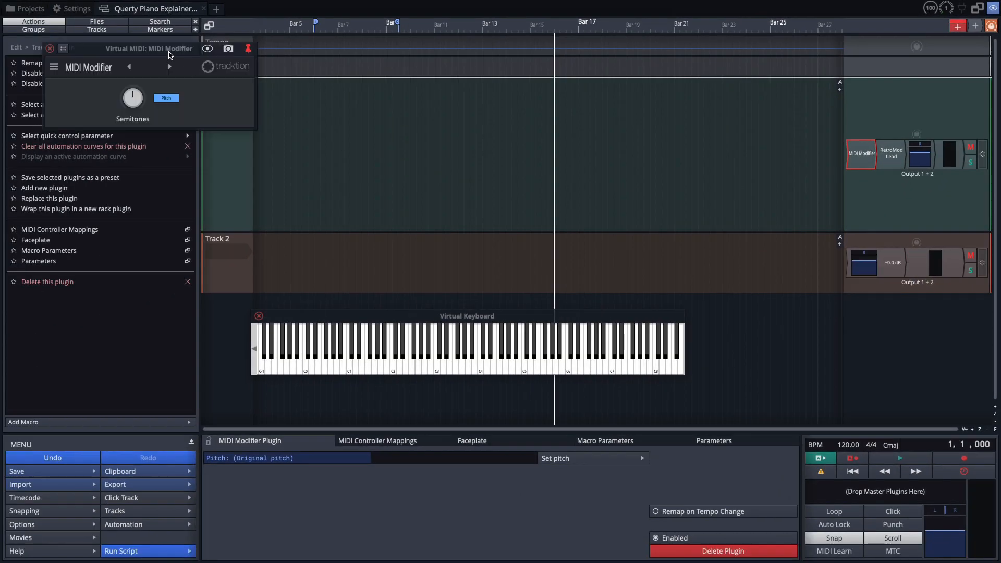
{"action": "left_click_drag", "start_coordinate": [239, 71], "coordinate": [601, 152]}
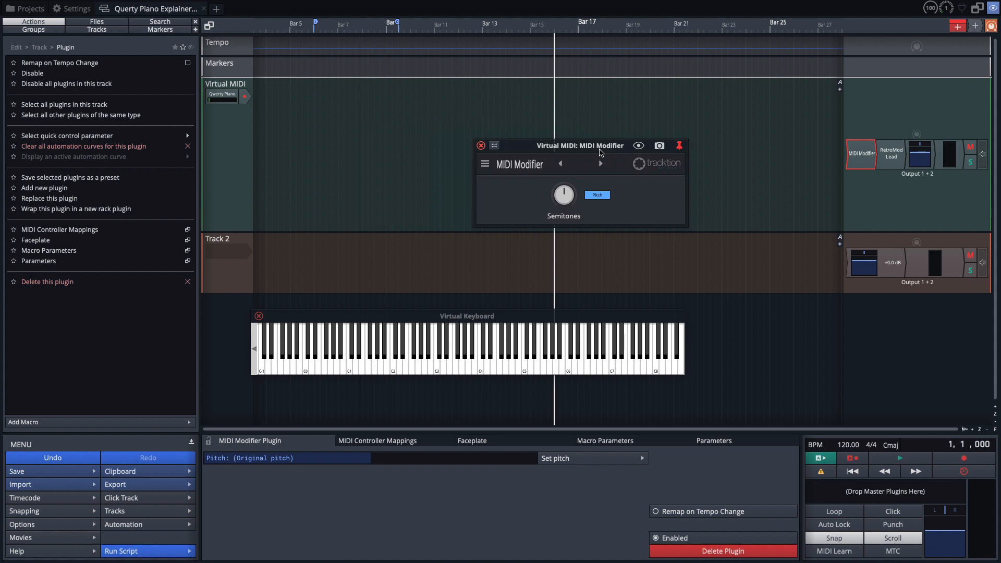
{"action": "mouse_move", "coordinate": [573, 208]}
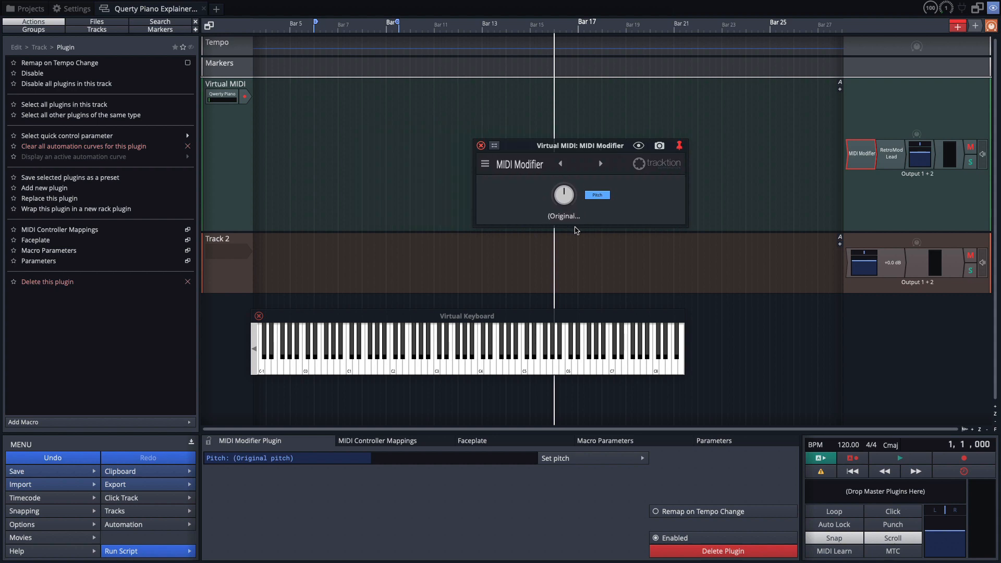
{"action": "left_click", "coordinate": [598, 195]}
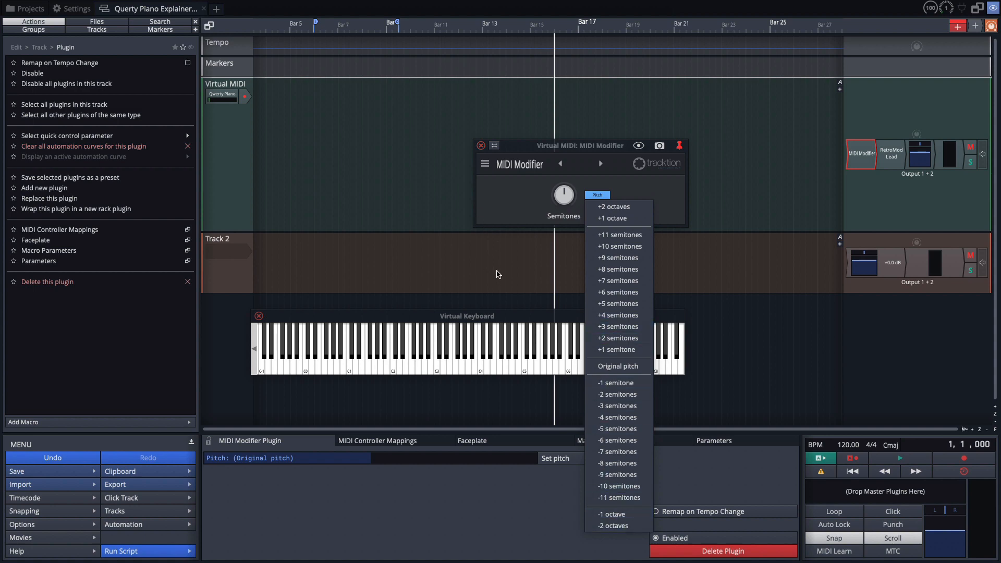
{"action": "left_click", "coordinate": [493, 233]}
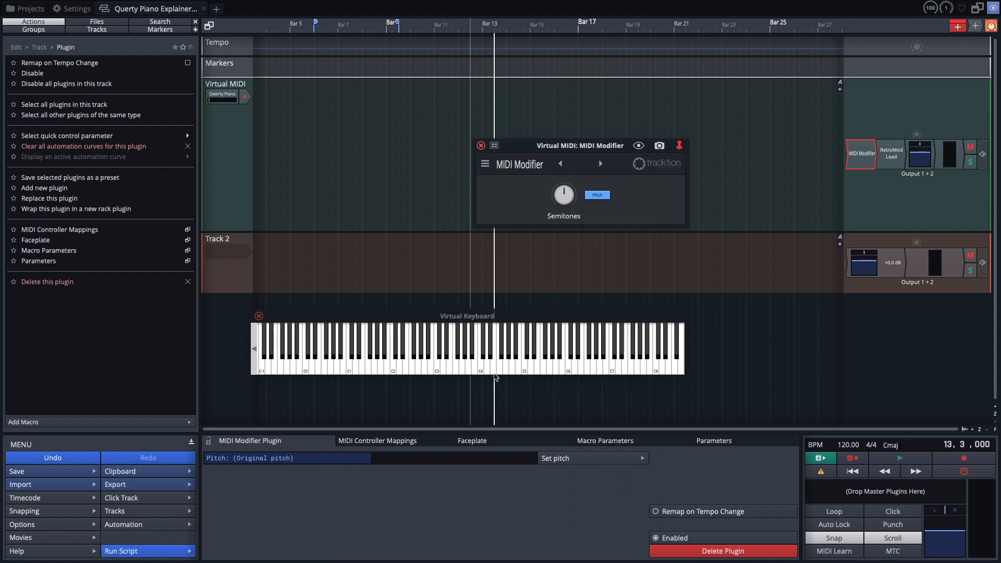
Step: Alternate between C4 and C5 from the computer keyboard to hear the synth at its original pitch
{"action": "key", "text": "a"}
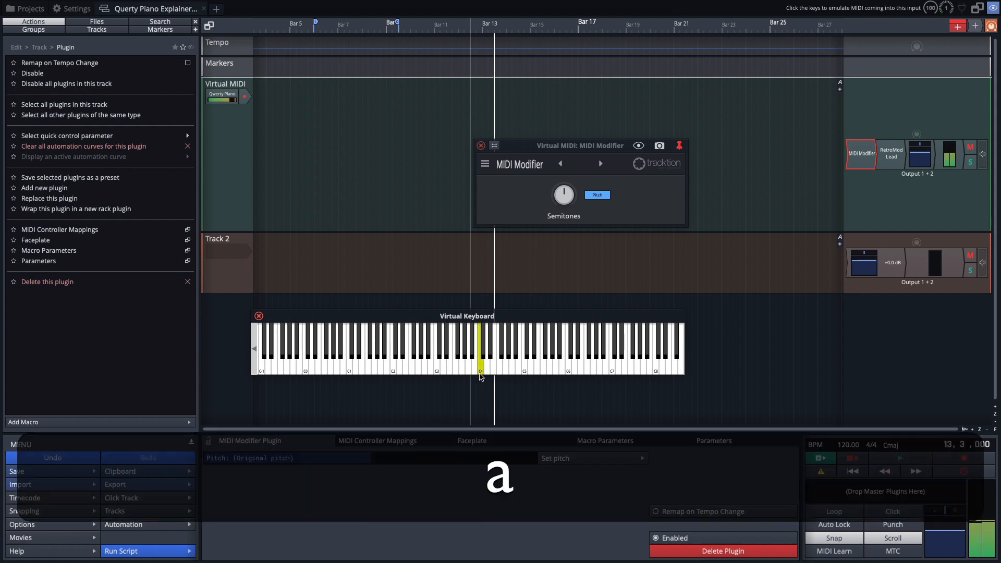
{"action": "key", "text": "k"}
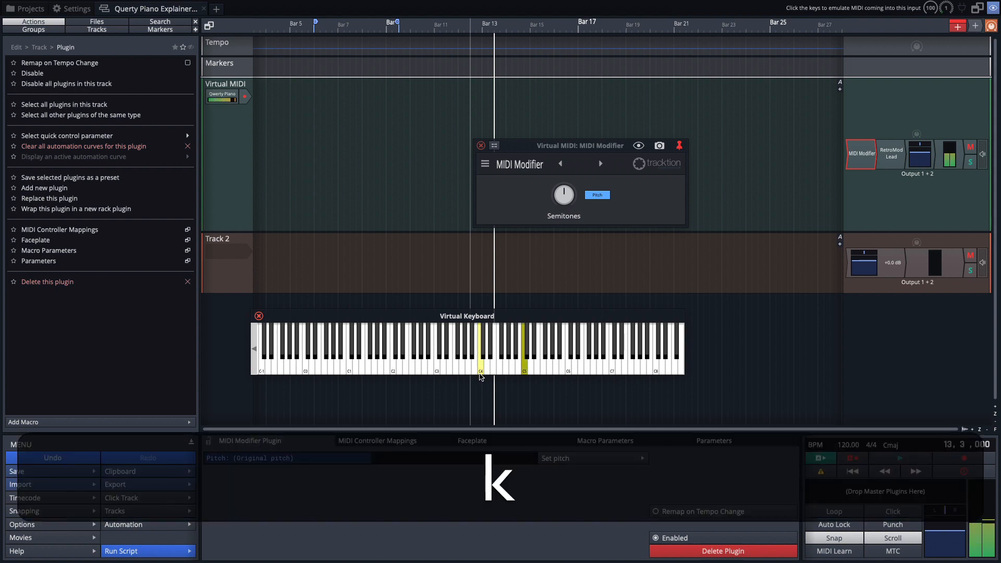
{"action": "key", "text": "a"}
{"action": "key", "text": "k"}
{"action": "key", "text": "a"}
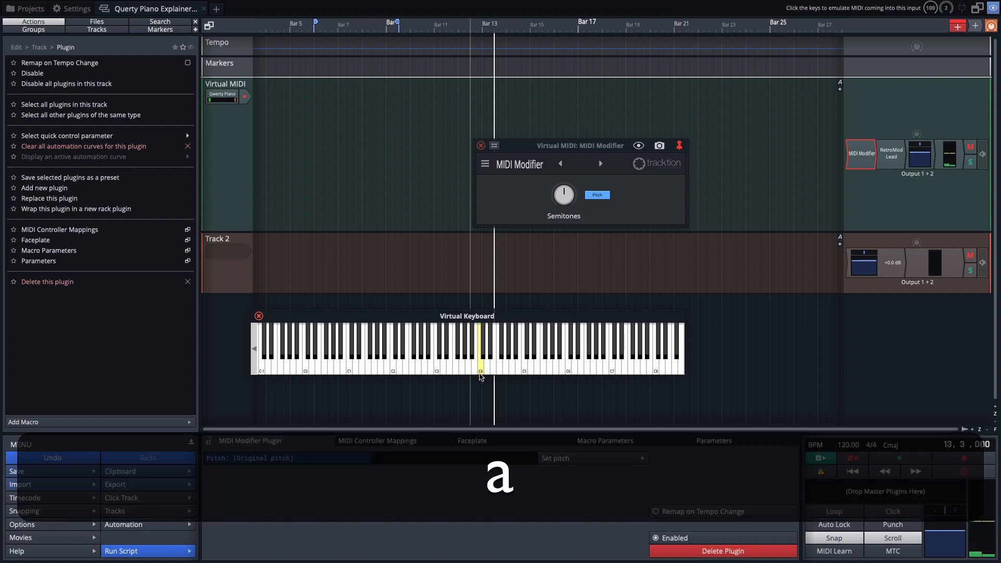
Step: Set the MIDI Modifier's pitch to -1 octave and alternate between C4 and C5 from the computer keyboard
{"action": "left_click", "coordinate": [592, 196]}
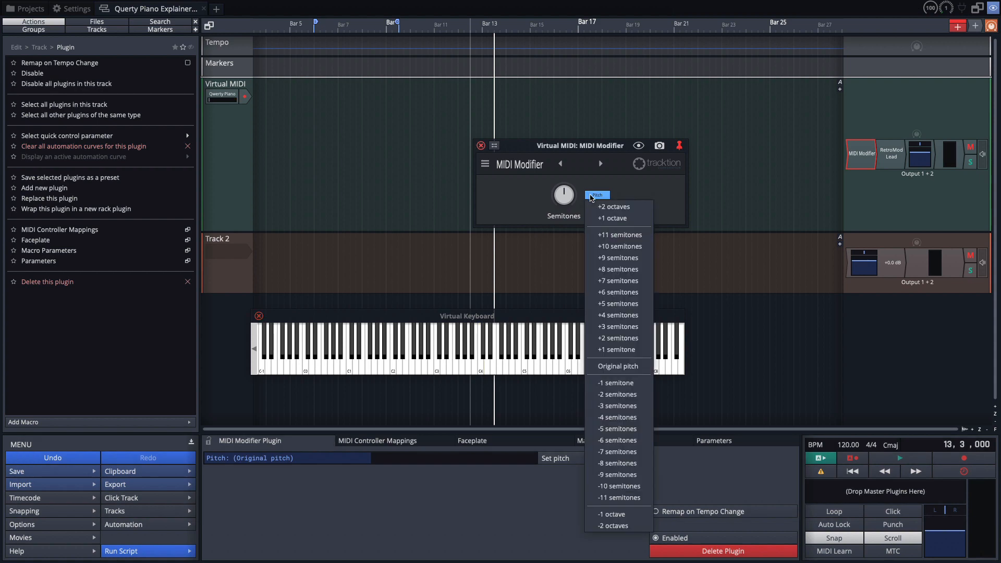
{"action": "left_click", "coordinate": [621, 515]}
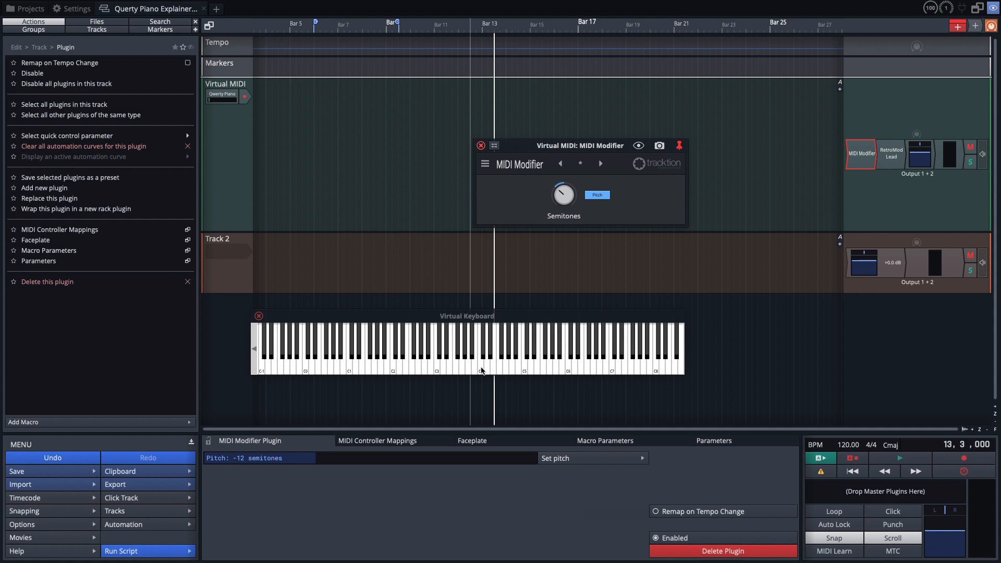
{"action": "left_click", "coordinate": [482, 371]}
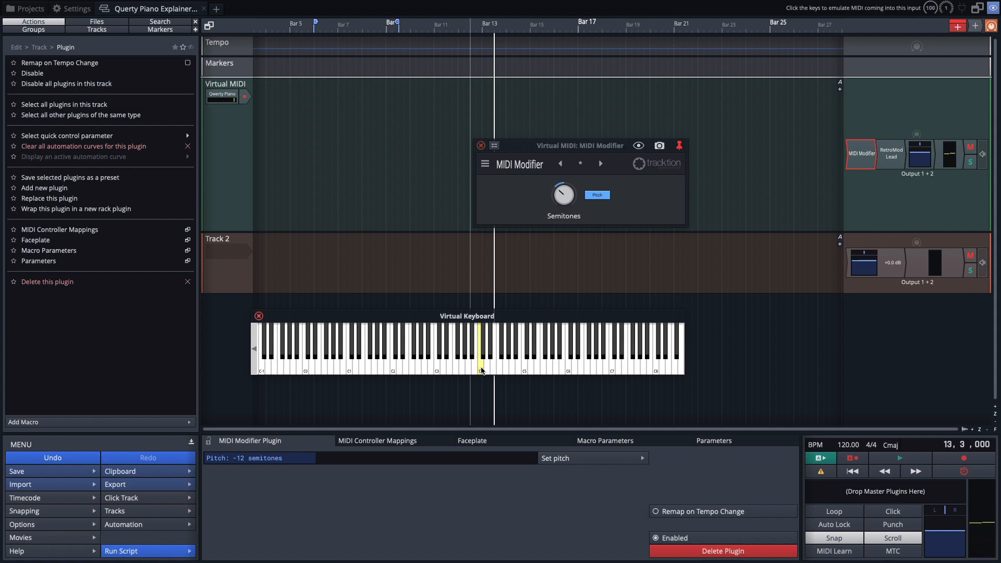
{"action": "key", "text": "a"}
{"action": "key", "text": "k"}
{"action": "key", "text": "a"}
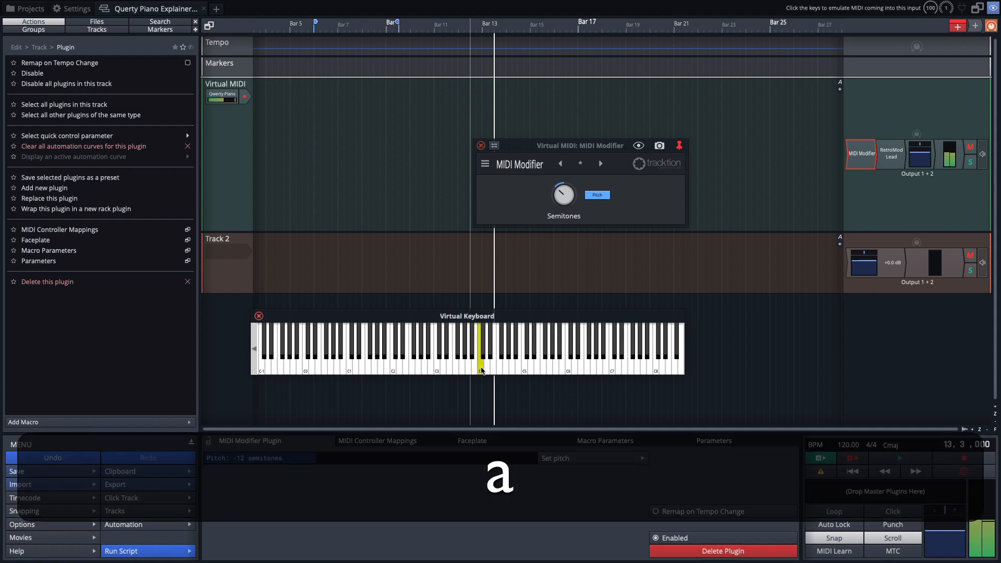
{"action": "key", "text": "k"}
{"action": "key", "text": "a"}
{"action": "key", "text": "k"}
Step: Play a short home-row phrase between C4 and G4 with the one-octave-down transposition
{"action": "key", "text": "a"}
{"action": "key", "text": "d"}
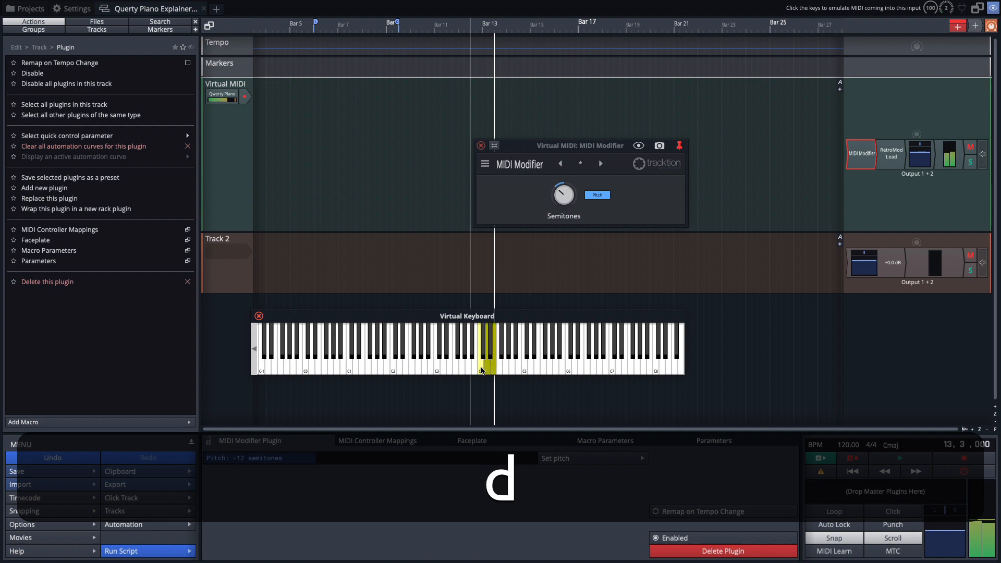
{"action": "key", "text": "f"}
{"action": "key", "text": "g"}
{"action": "key", "text": "d"}
{"action": "key", "text": "a"}
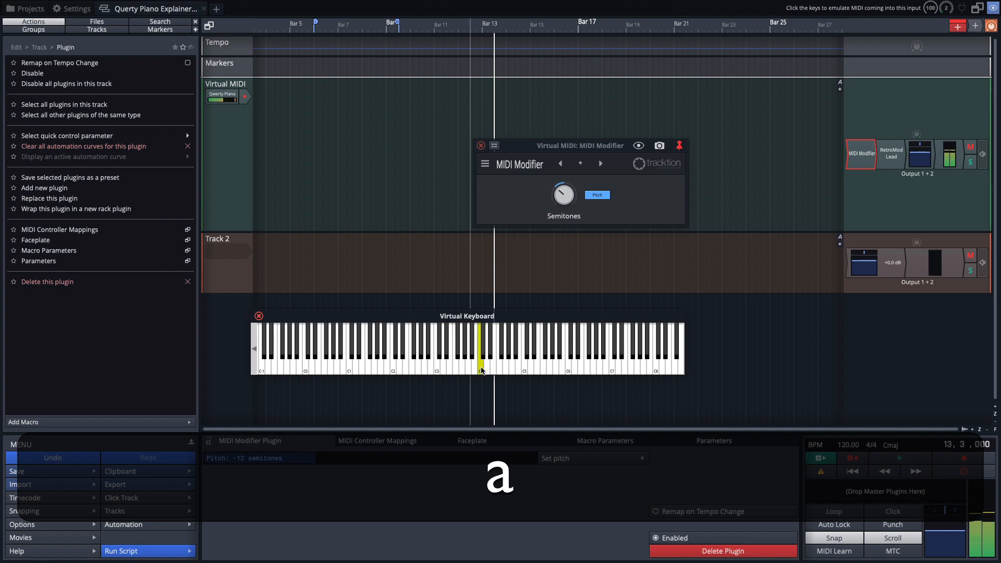
{"action": "key", "text": "g"}
{"action": "key", "text": "a"}
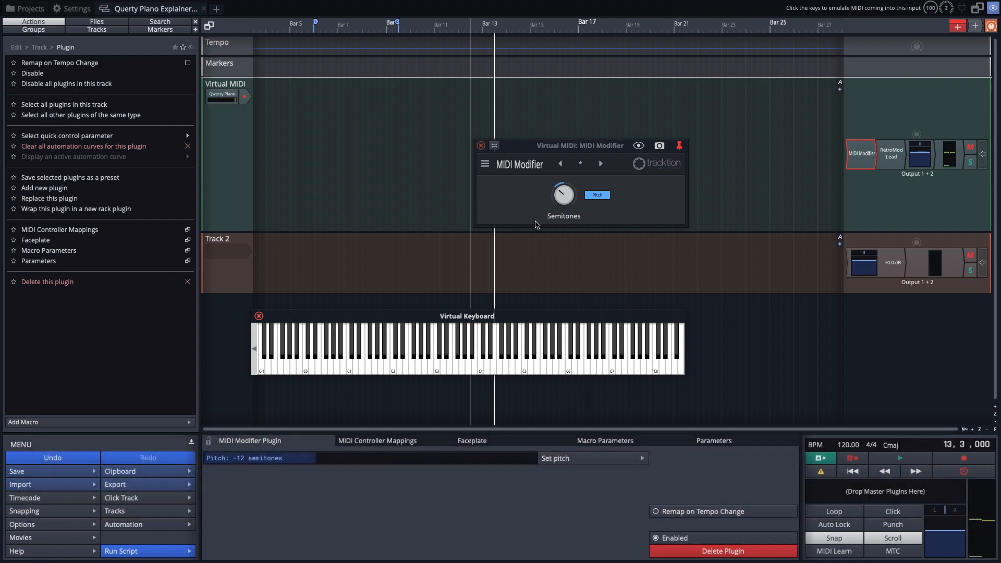
Step: Set the MIDI Modifier's pitch to -2 octaves and alternate between C4 and C5 from the computer keyboard
{"action": "left_click", "coordinate": [597, 195]}
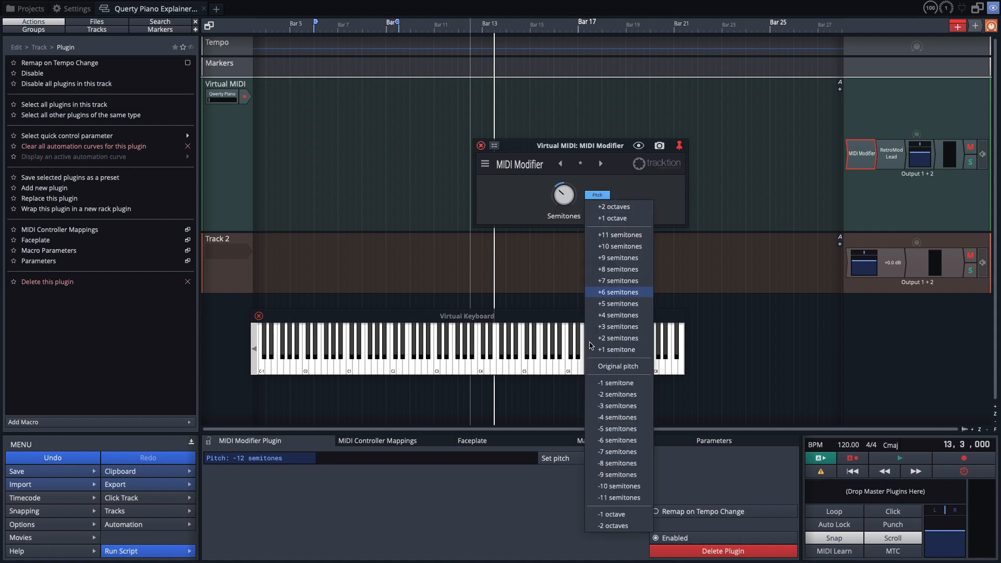
{"action": "left_click", "coordinate": [625, 531]}
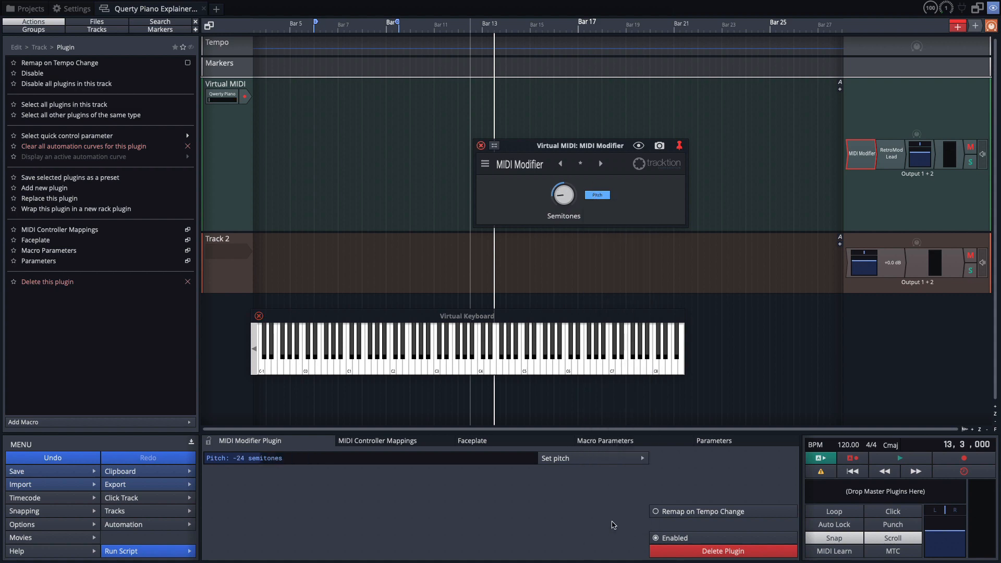
{"action": "left_click", "coordinate": [481, 370]}
{"action": "key", "text": "a"}
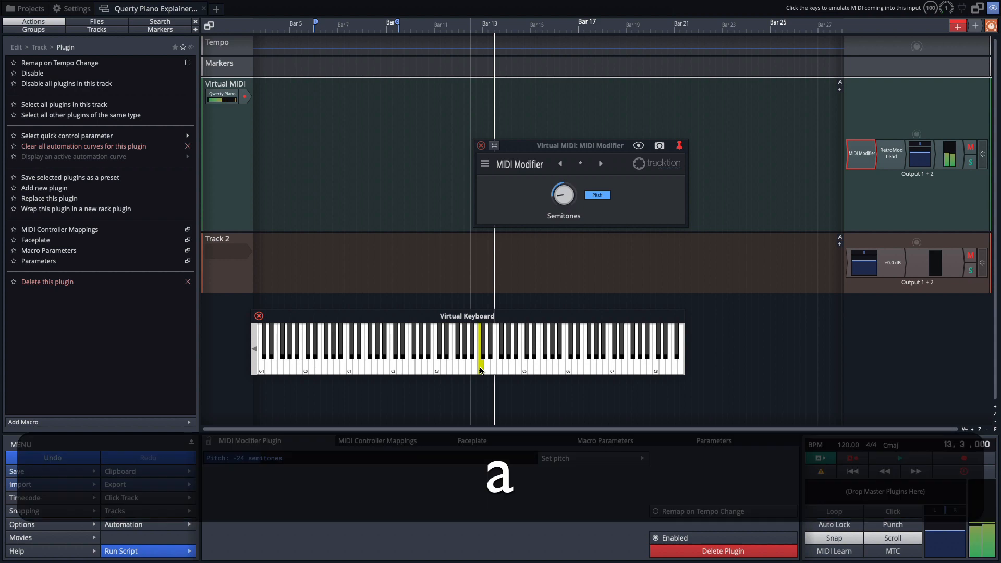
{"action": "key", "text": "k"}
{"action": "key", "text": "a"}
{"action": "key", "text": "k"}
Step: Play a stepwise run from C4 up to F4 and back with the two-octaves-down transposition
{"action": "key", "text": "a"}
{"action": "key", "text": "s"}
{"action": "key", "text": "d"}
{"action": "key", "text": "f"}
{"action": "key", "text": "d"}
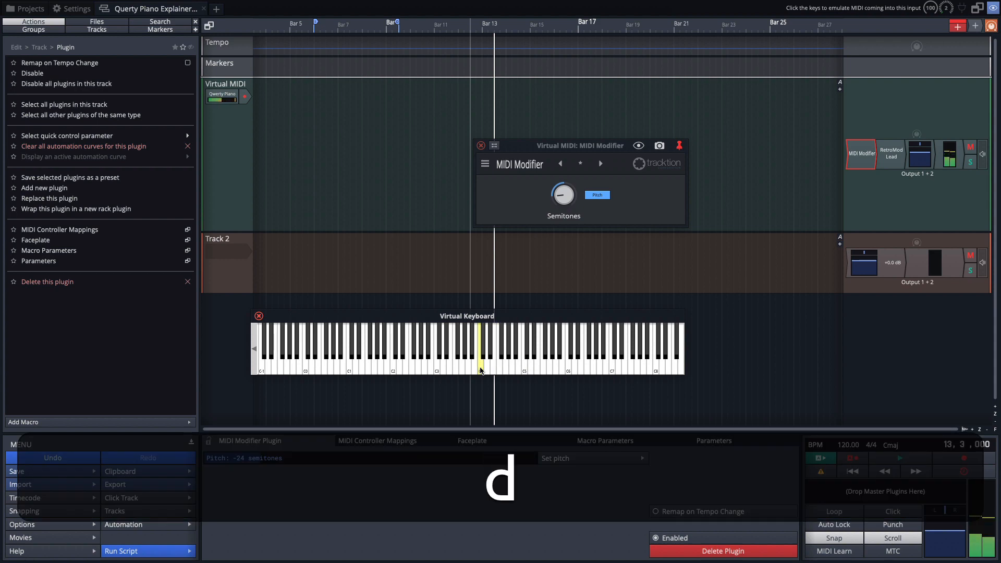
{"action": "key", "text": "s"}
{"action": "key", "text": "a"}
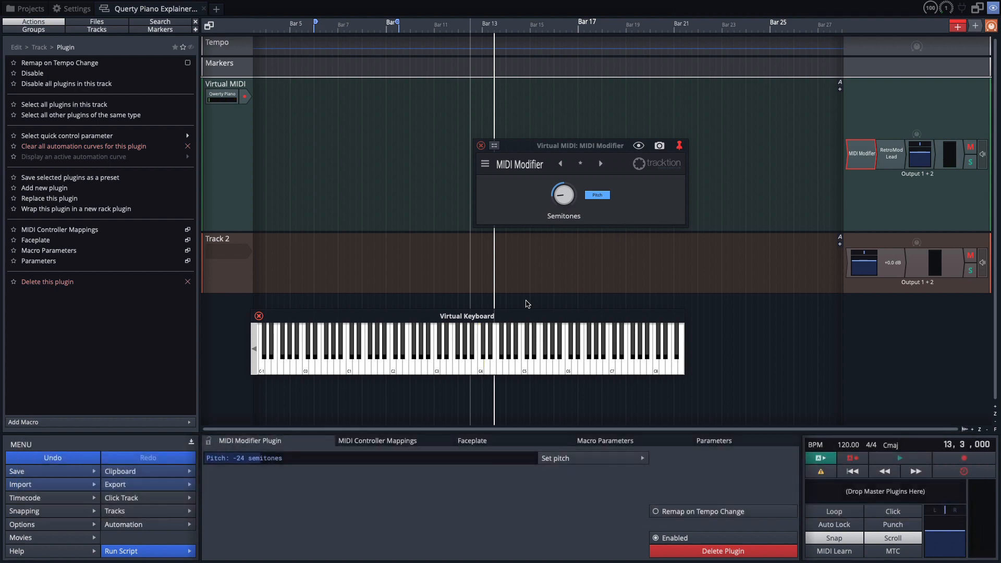
Step: Set the MIDI Modifier's pitch to +1 octave and play C4 and C5 from the computer keyboard
{"action": "left_click", "coordinate": [604, 196]}
{"action": "left_click", "coordinate": [609, 219]}
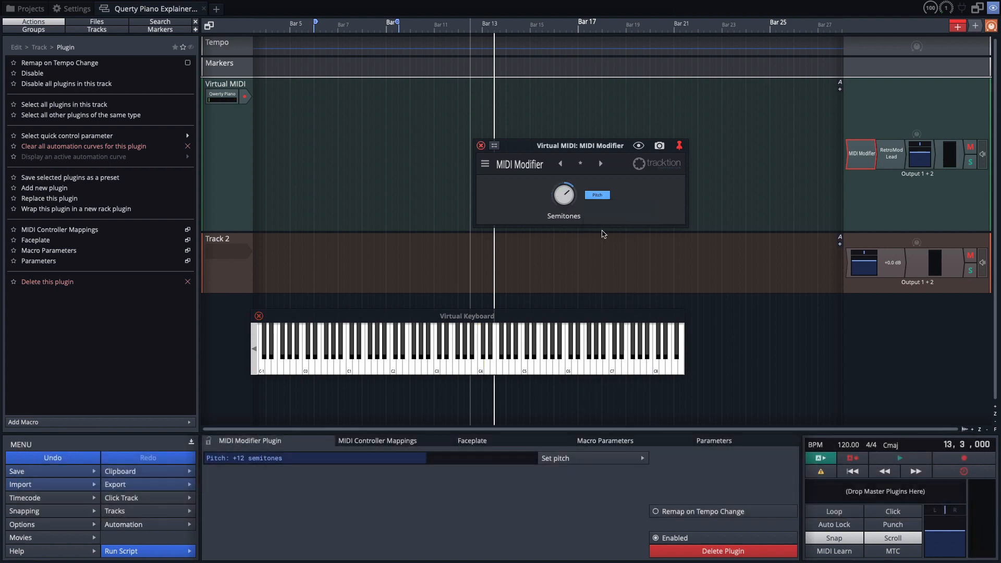
{"action": "key", "text": "a"}
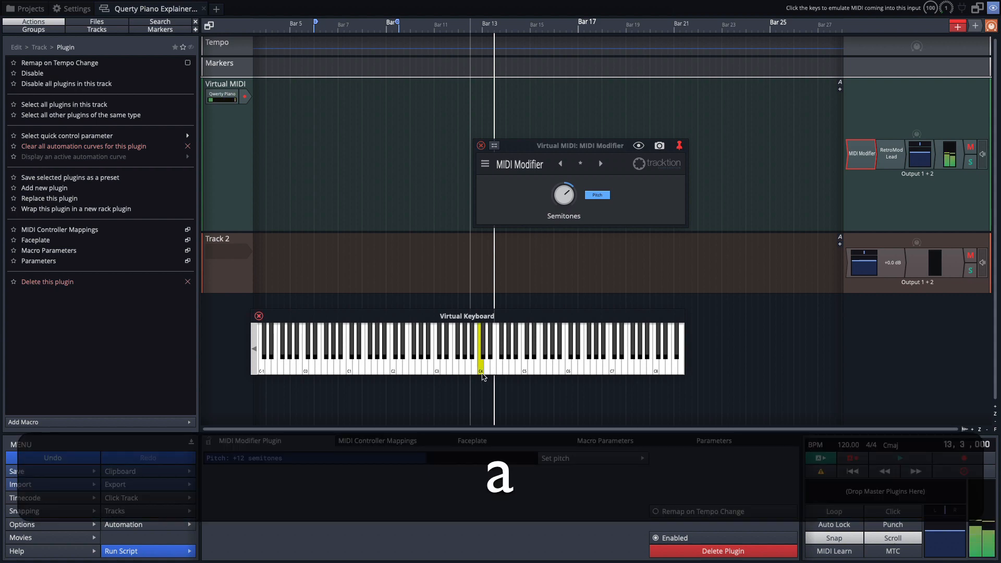
{"action": "key", "text": "k"}
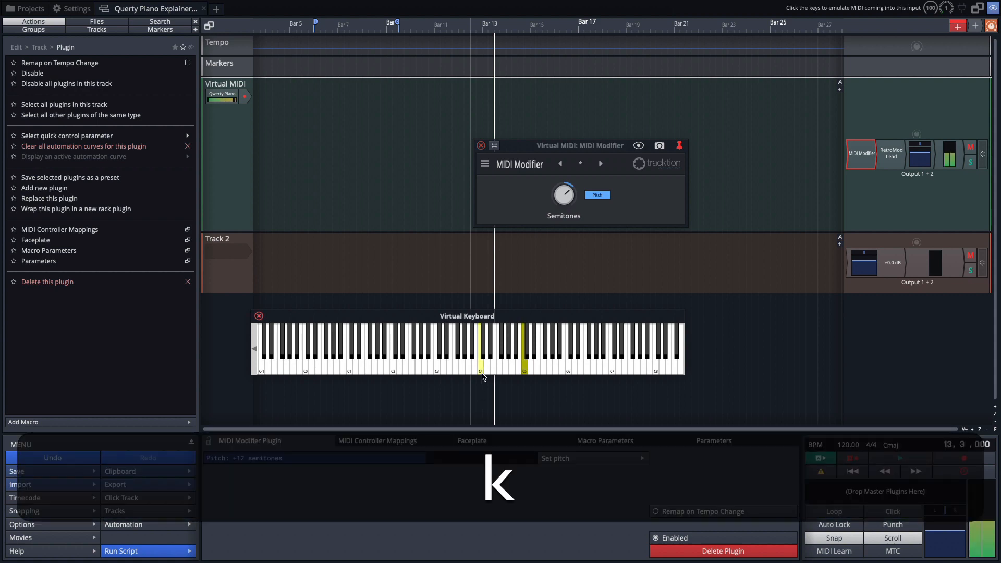
Step: Play a descending home-row run to C4 and a C major chord with the one-octave-up transposition
{"action": "key", "text": "j"}
{"action": "key", "text": "h"}
{"action": "key", "text": "g"}
{"action": "key", "text": "d"}
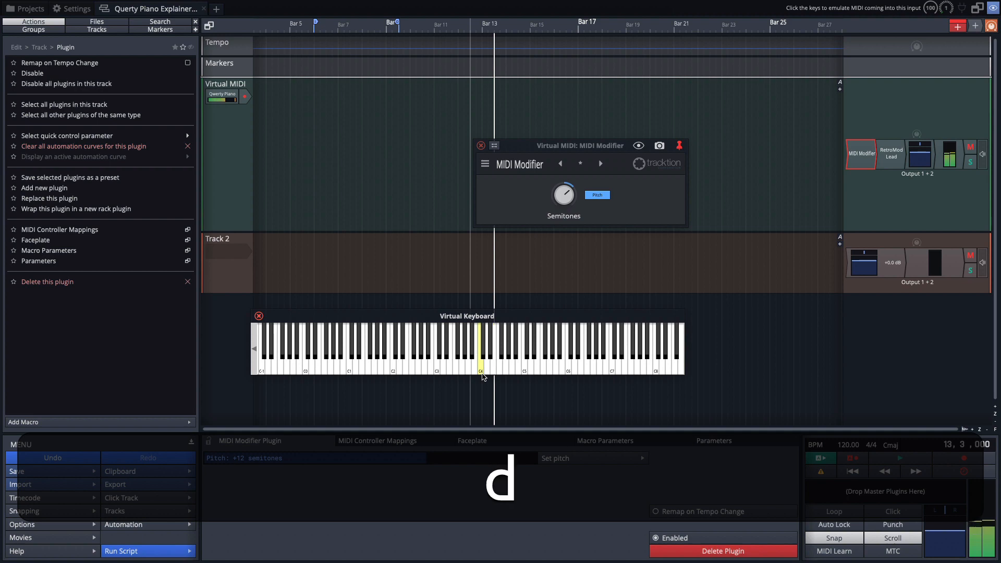
{"action": "key", "text": "a"}
{"action": "key", "text": "d"}
{"action": "key", "text": "g"}
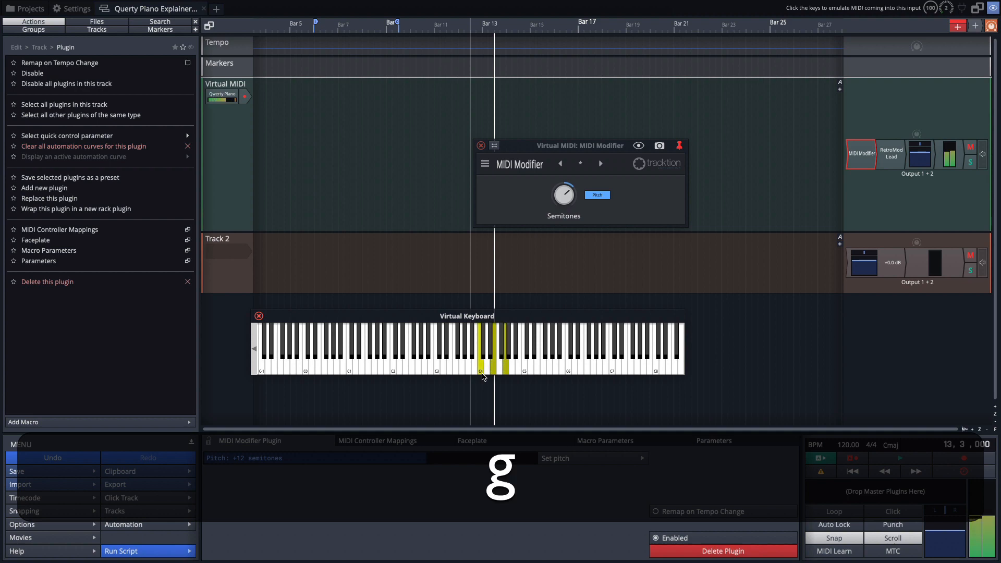
{"action": "key", "text": "k"}
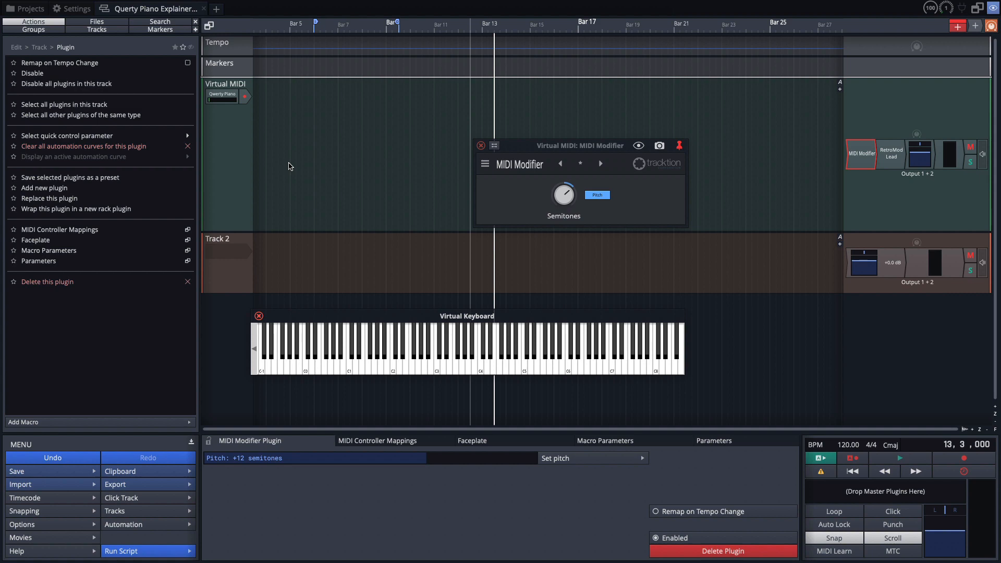
Step: Bring up the MIDI Modifier's window again from the Virtual MIDI track's plugin chain
{"action": "left_click", "coordinate": [506, 368]}
{"action": "double_click", "coordinate": [862, 158]}
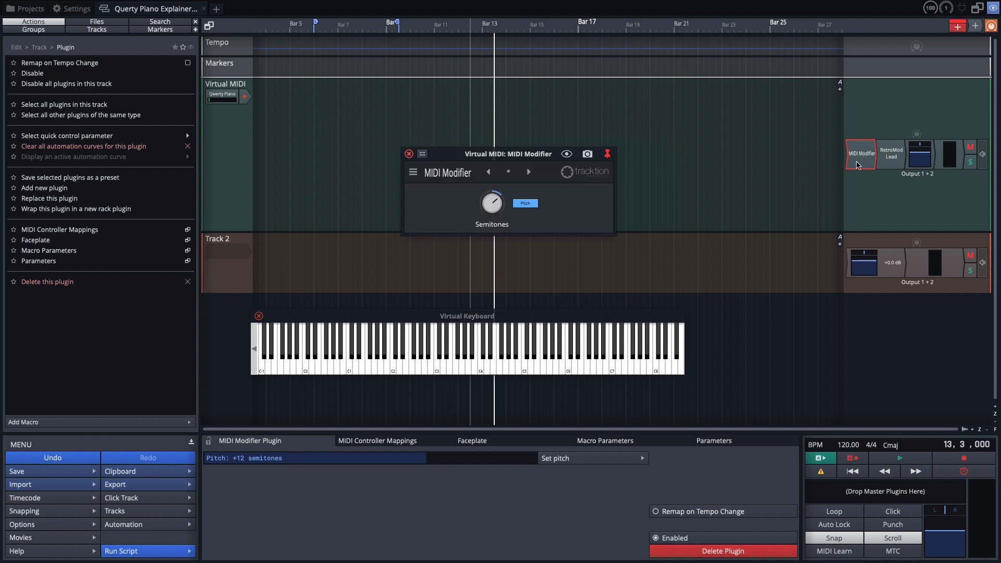